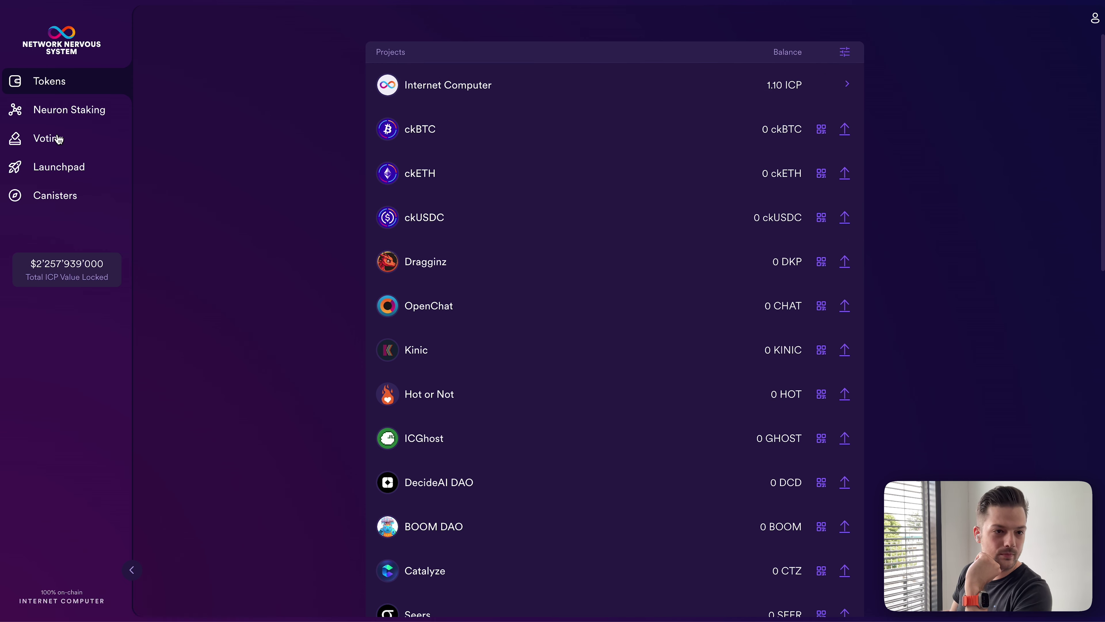
On Neuron Staking, create a new neuron staking 1 ICP from the Main account.
left_click(91, 114)
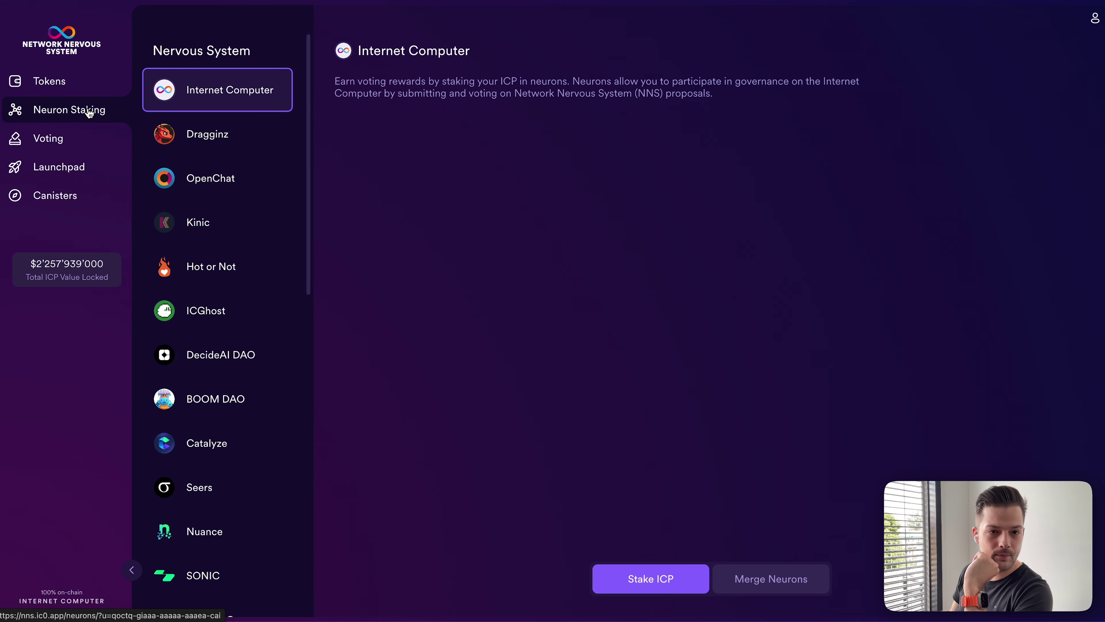
left_click(669, 587)
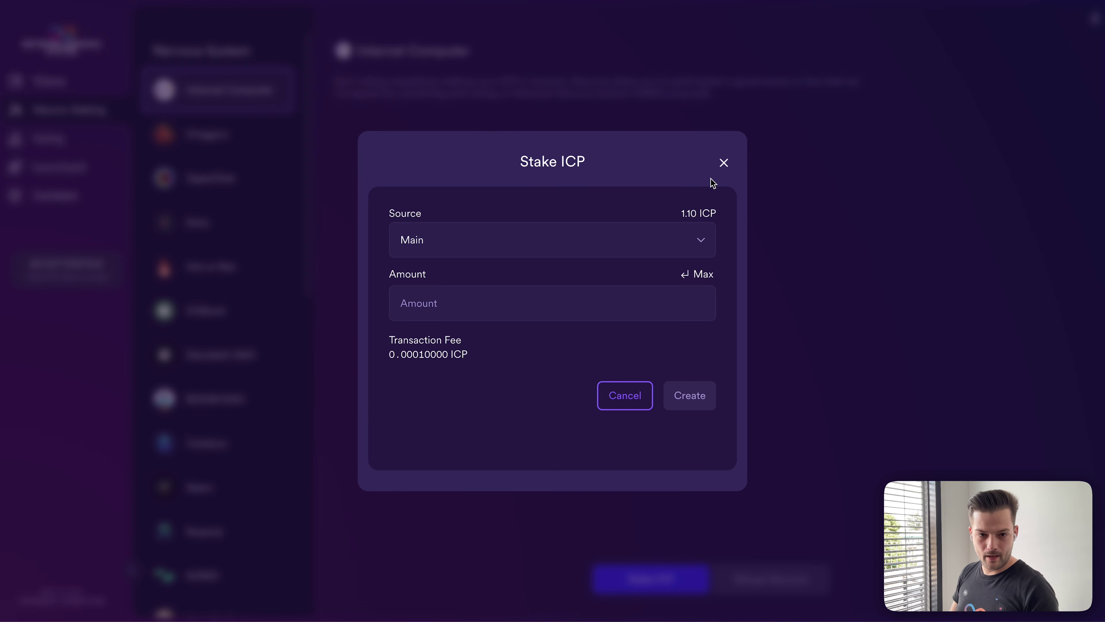
left_click(702, 240)
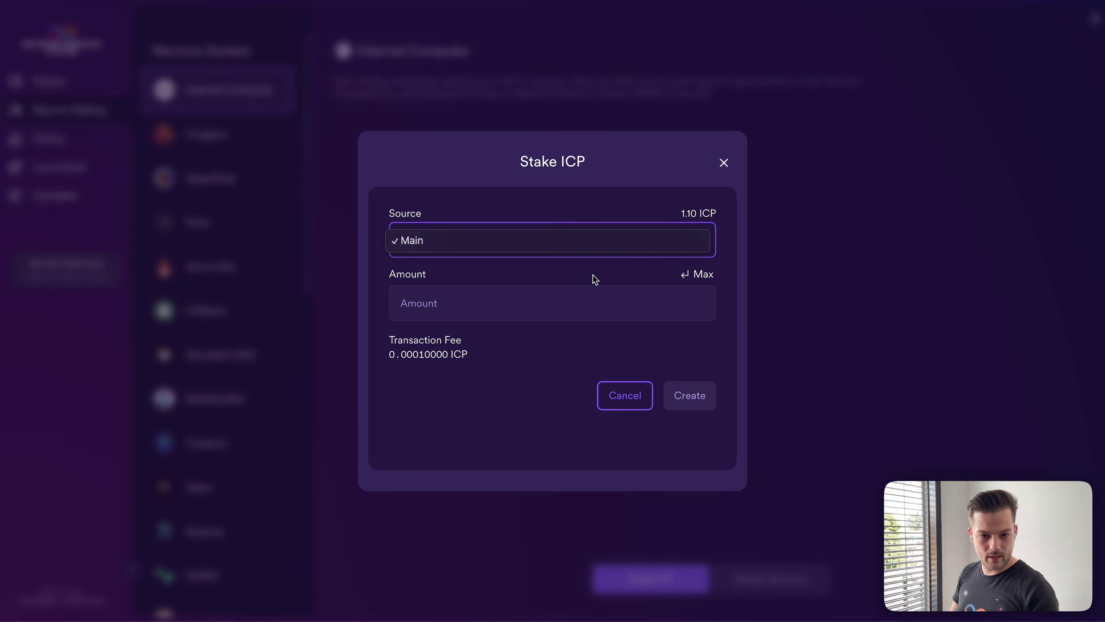
left_click(583, 244)
left_click(553, 305)
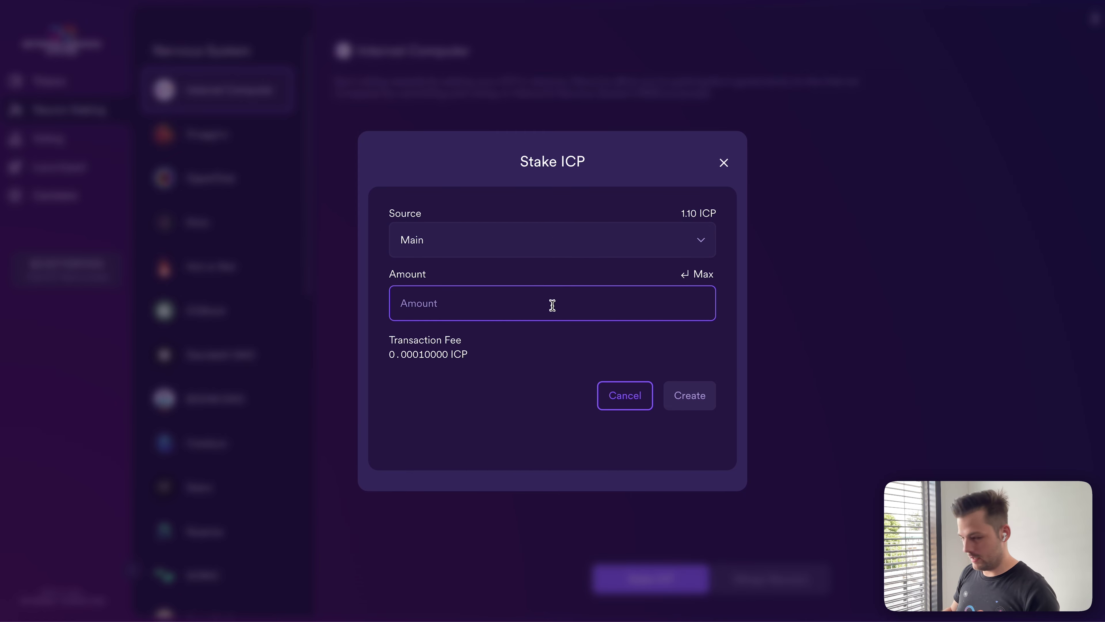
type("1")
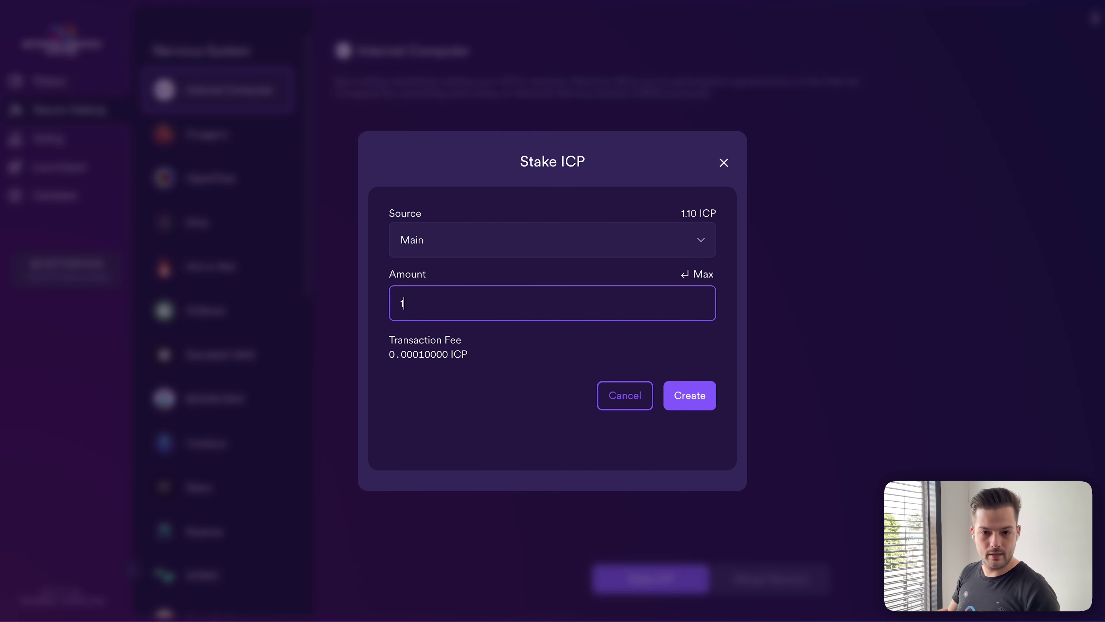
left_click(683, 396)
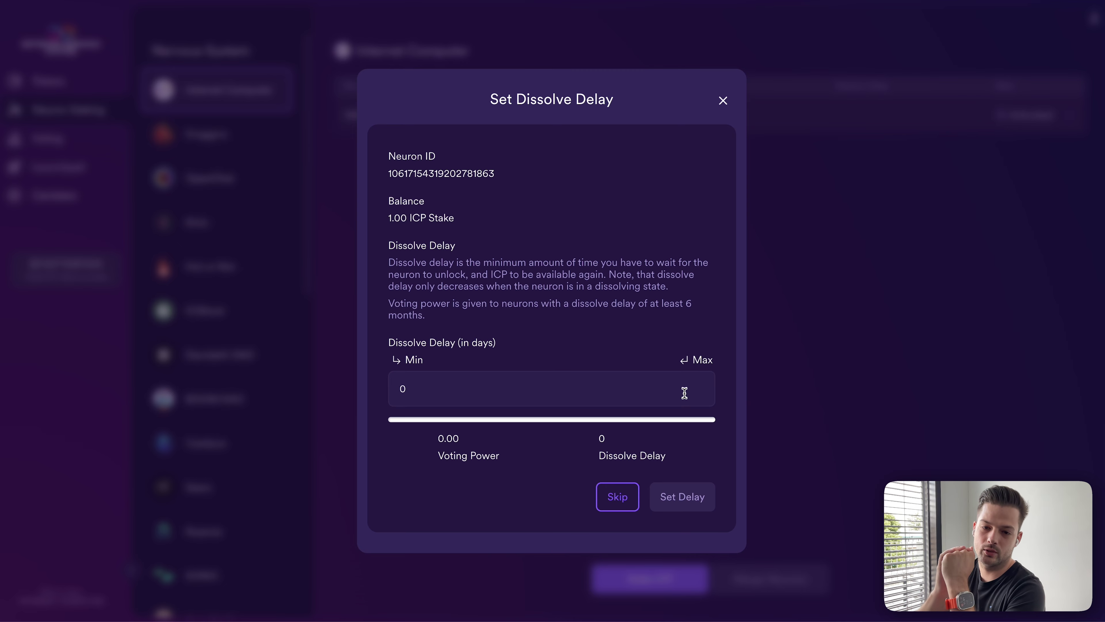
Set and confirm a 365-day dissolve delay, replacing the 2922-day maximum.
left_click(684, 392)
type("365")
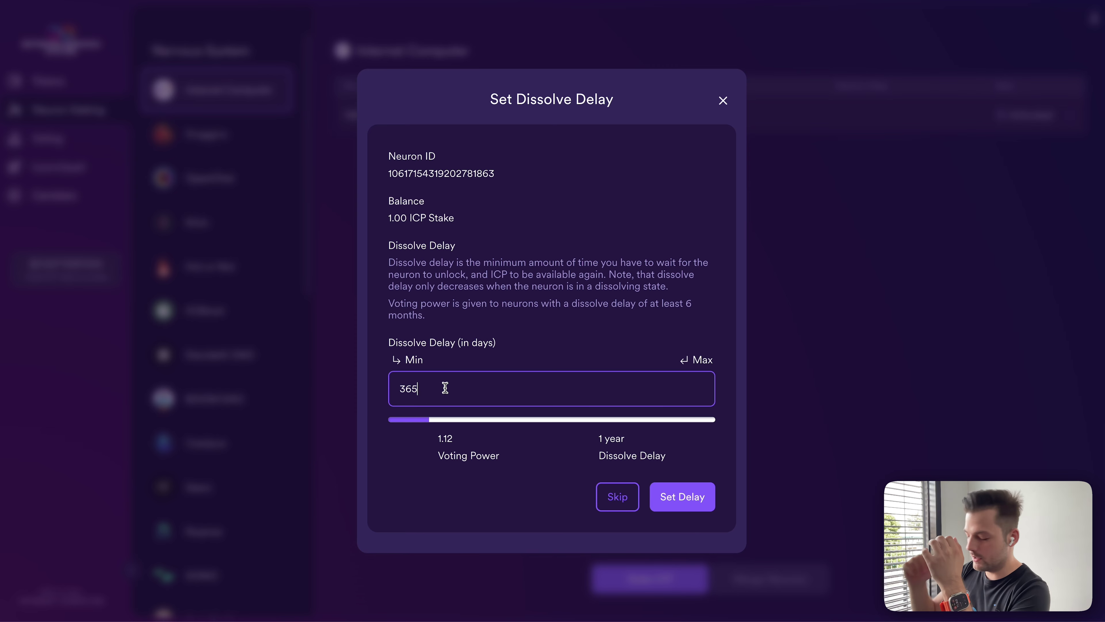
left_click(702, 359)
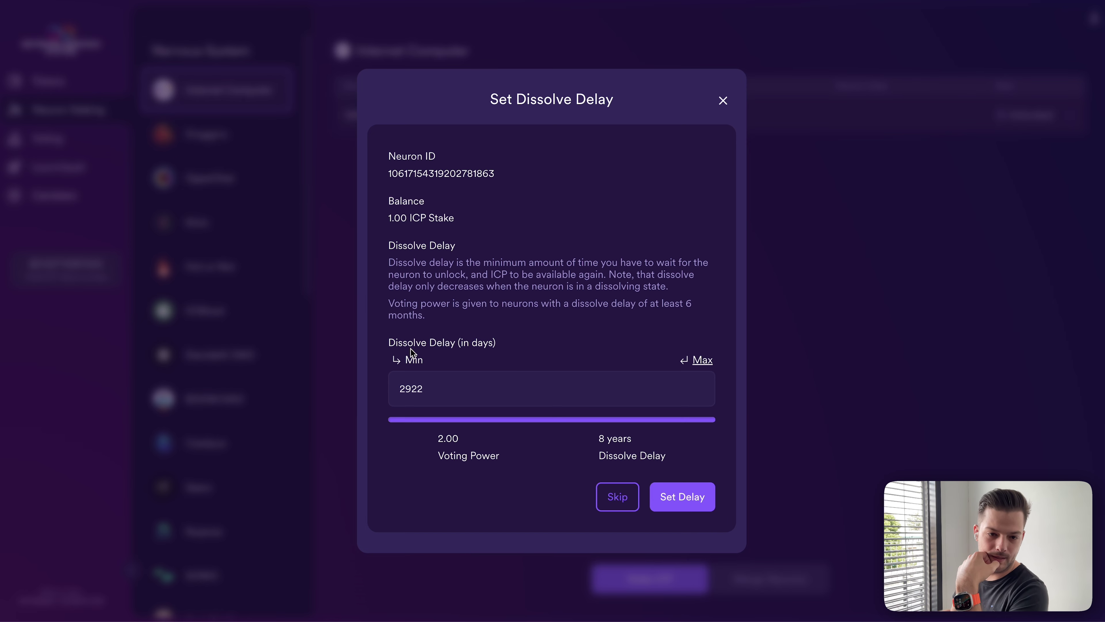
left_click(450, 390)
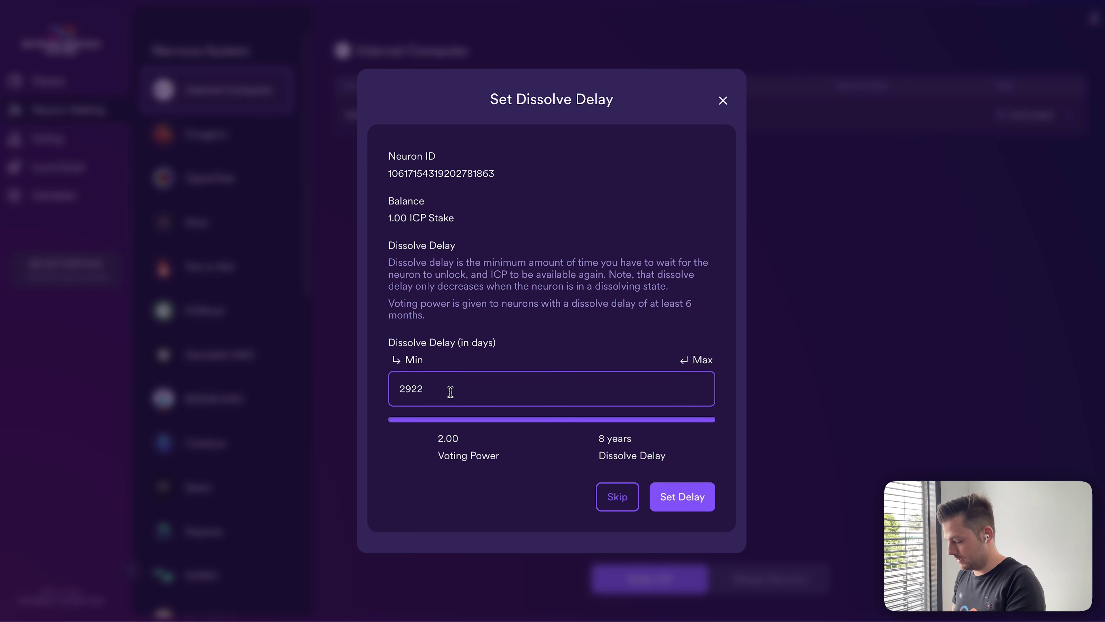
key("BackSpace")
key("BackSpace")
key("BackSpace")
key("BackSpace")
type("365")
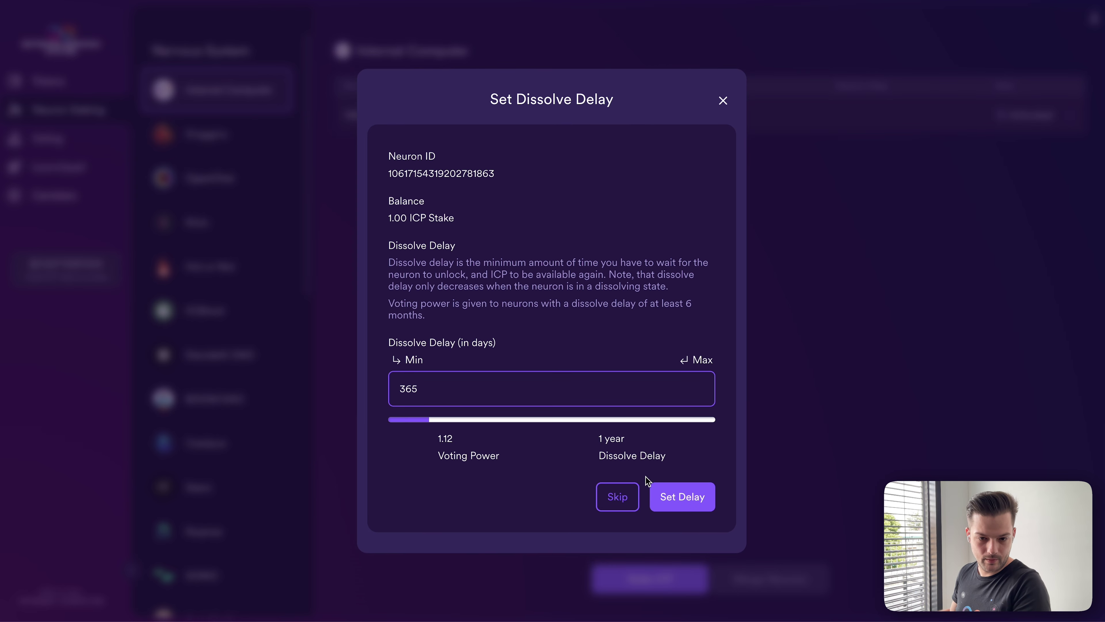
left_click(686, 497)
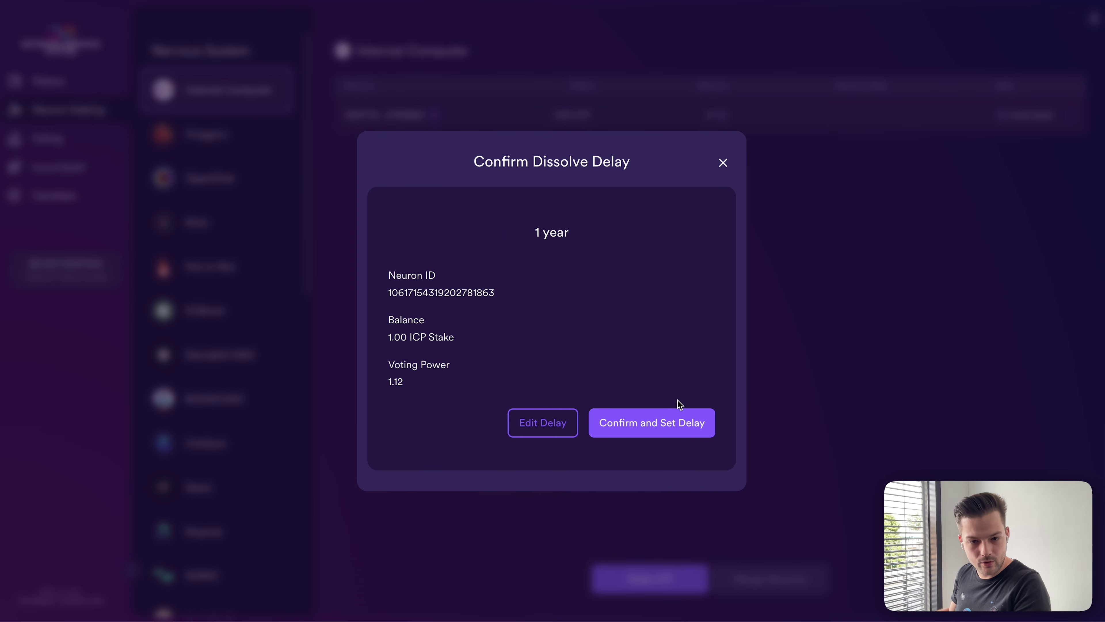
left_click(663, 429)
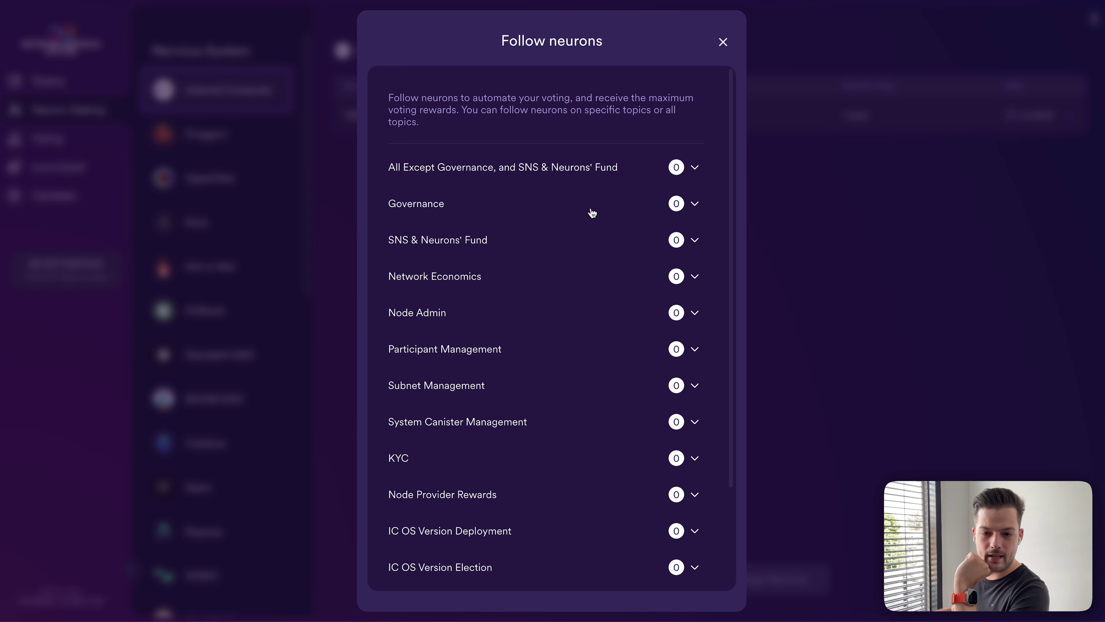
Add DFINITY Foundation as the followee for the All Except Governance topic.
scroll(592, 213, "down", 3)
scroll(592, 213, "up", 3)
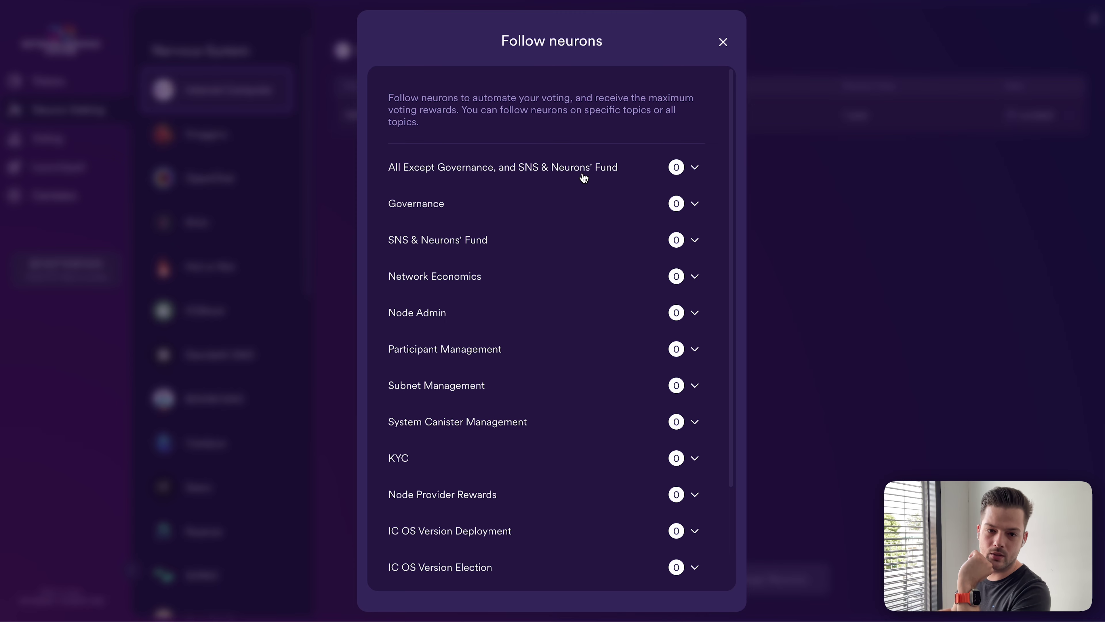
left_click(618, 172)
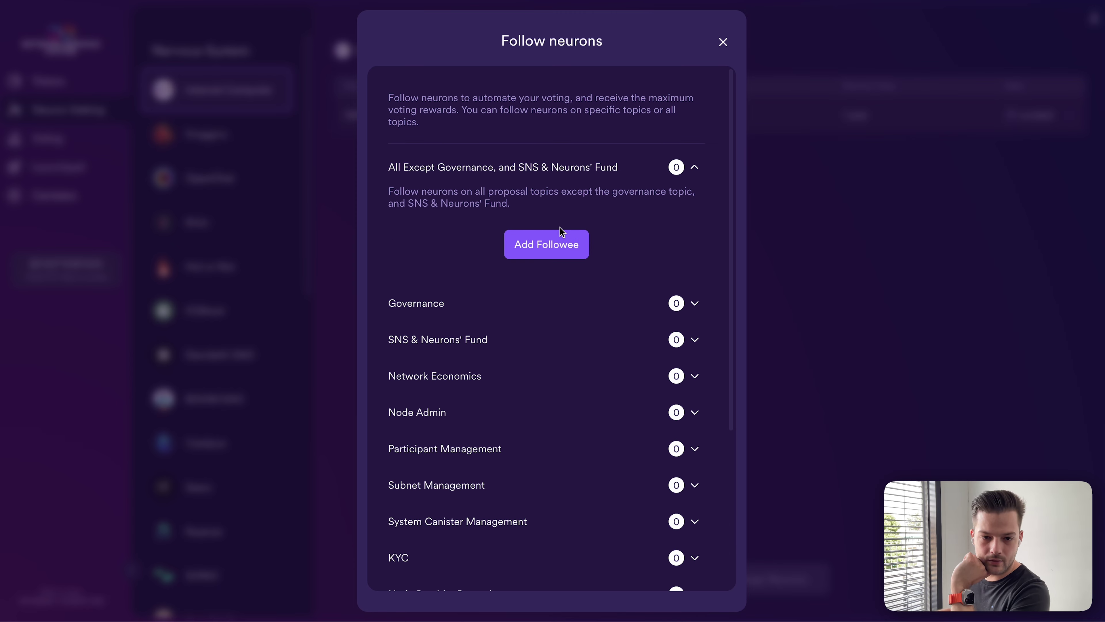
left_click(559, 242)
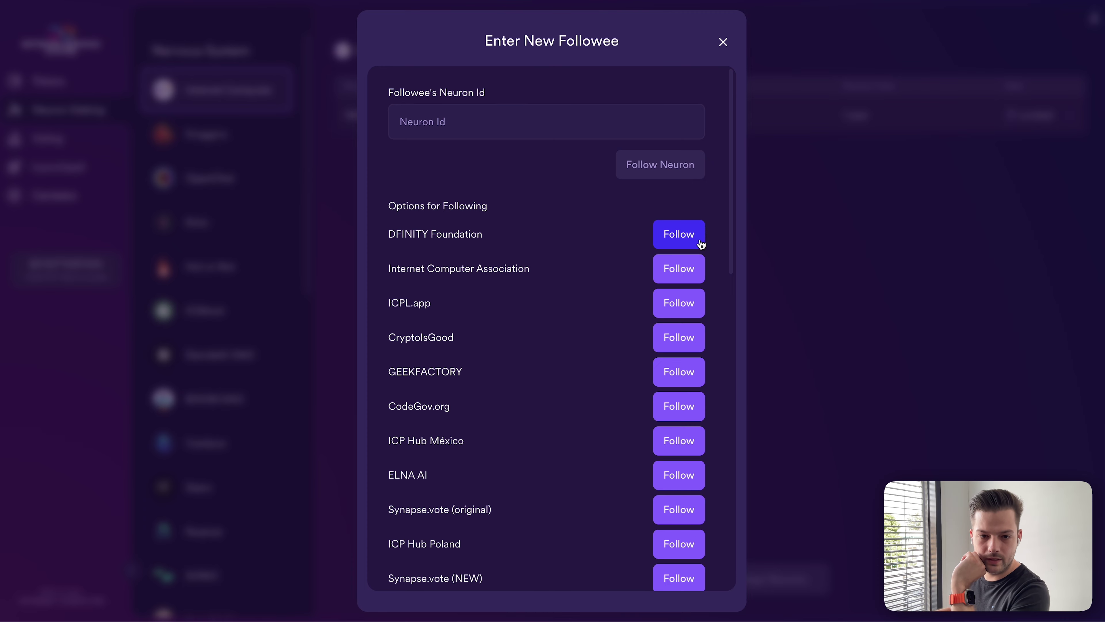
left_click(687, 239)
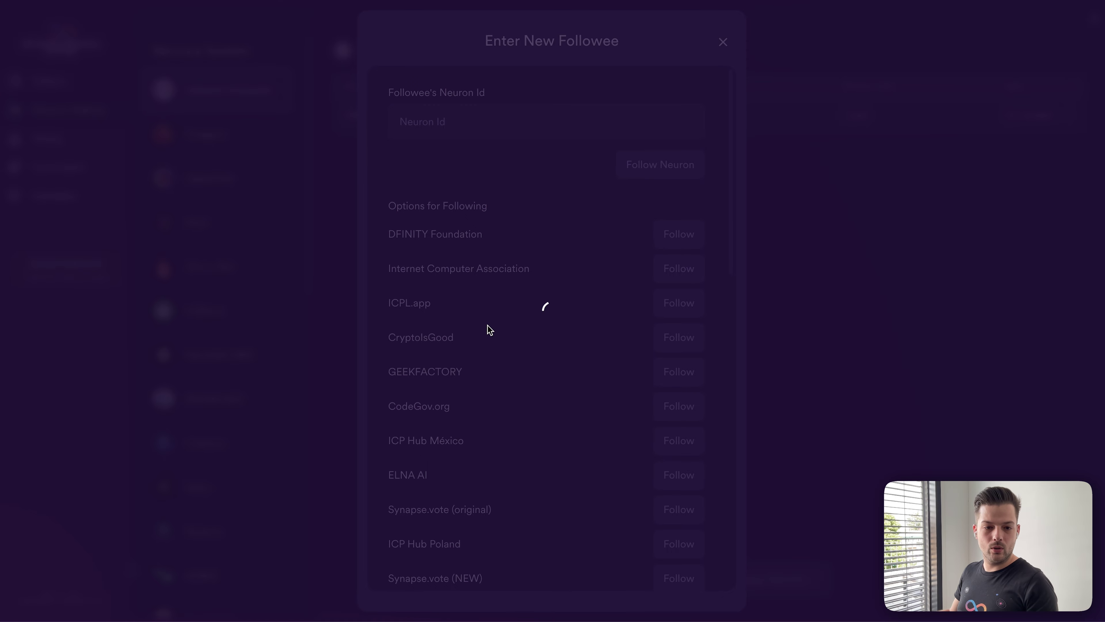
scroll(482, 353, "down", 6)
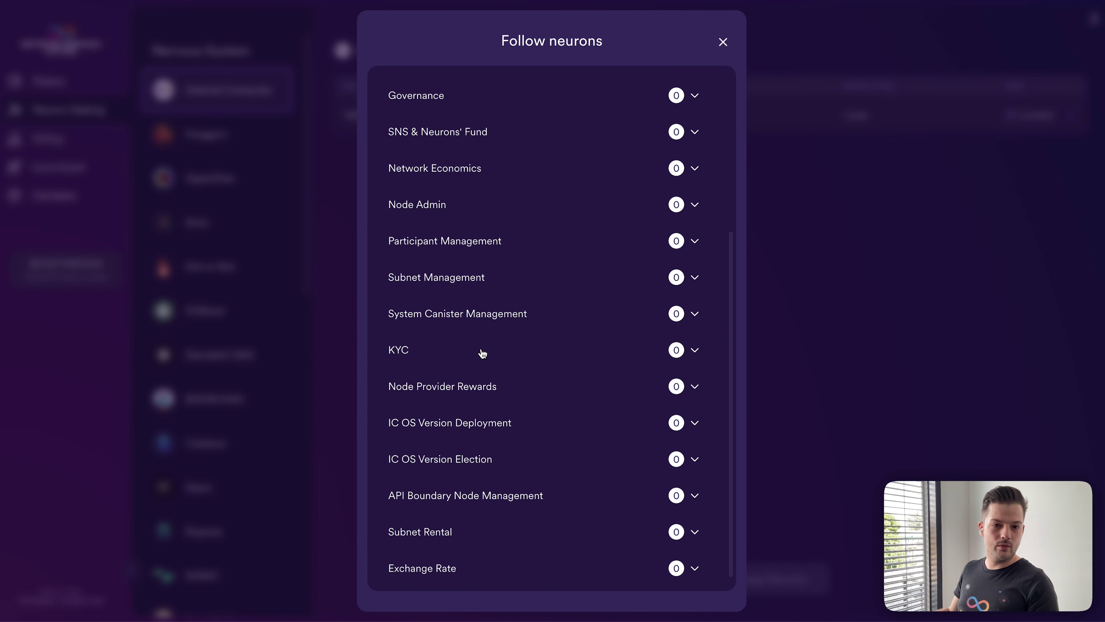
scroll(482, 352, "up", 6)
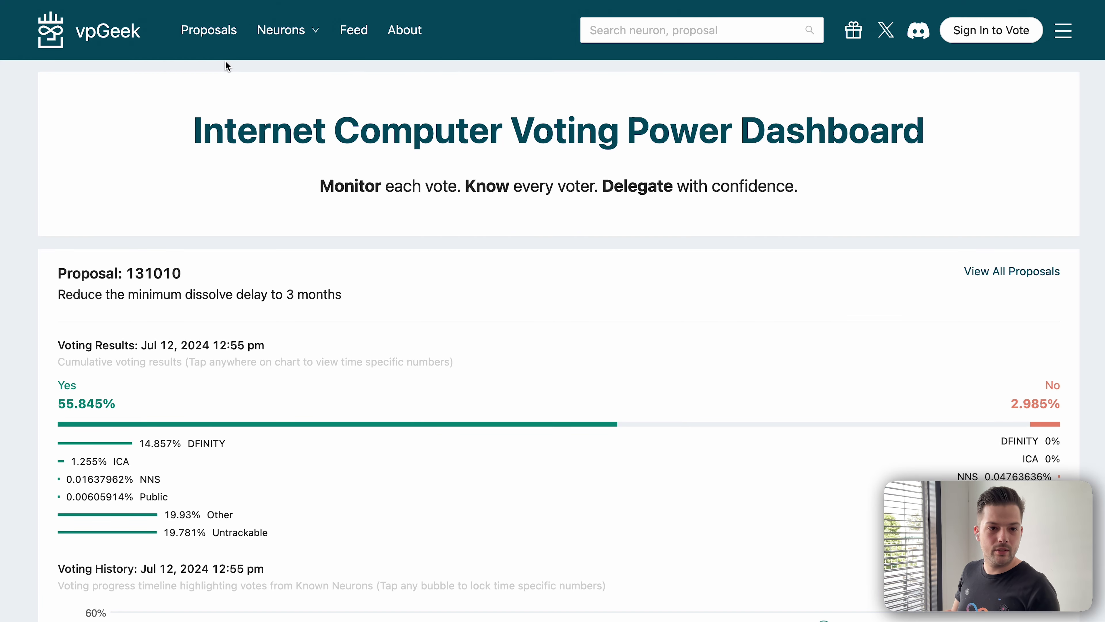
Open vpGeek's Known Neurons list and scroll to its top, led by OpenChat and GEEKFACTORY.
scroll(464, 395, "down", 15)
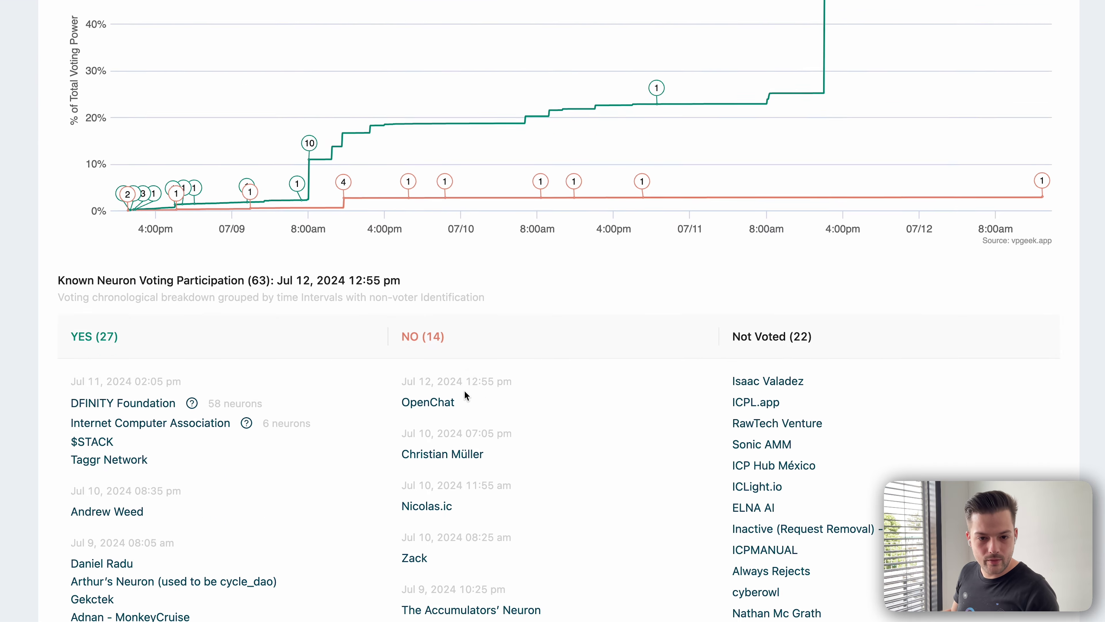
scroll(465, 395, "down", 10)
scroll(464, 391, "up", 15)
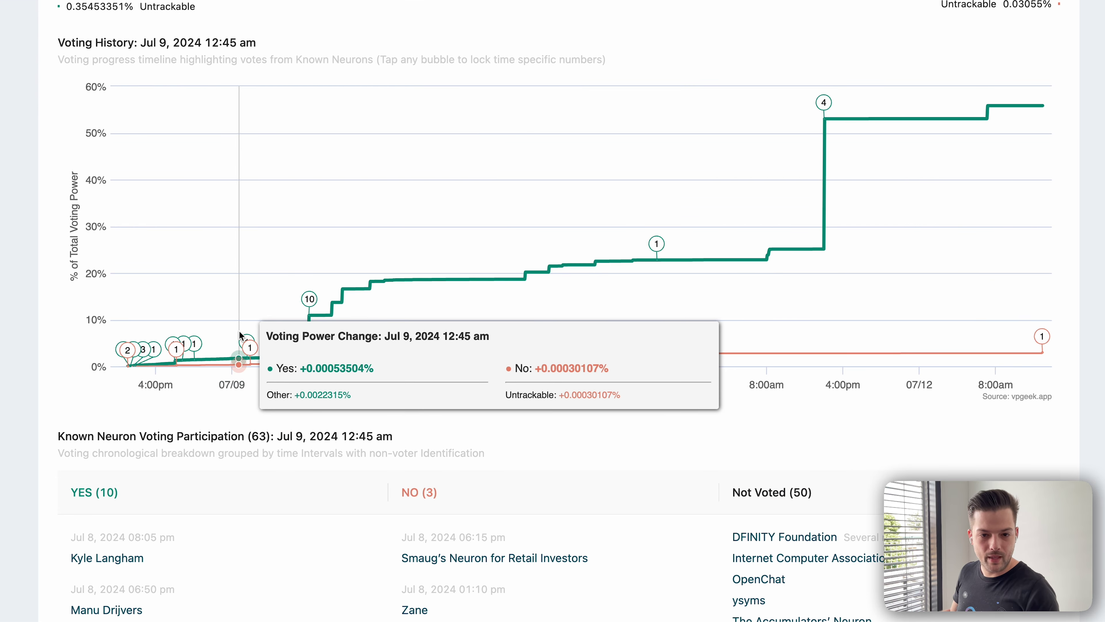
scroll(239, 336, "up", 15)
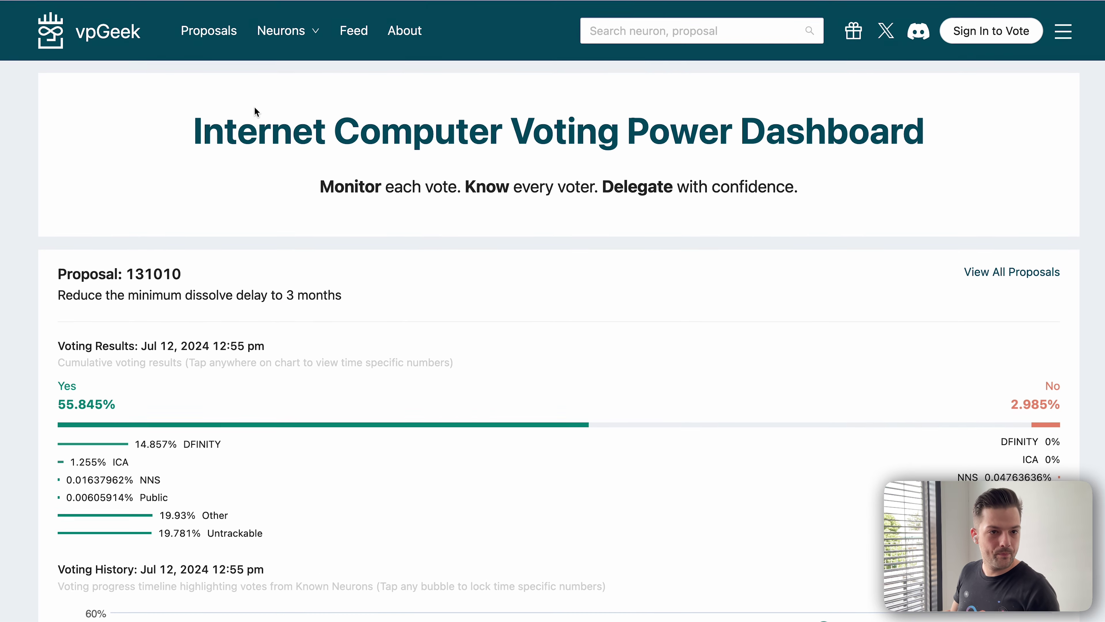
mouse_move(297, 42)
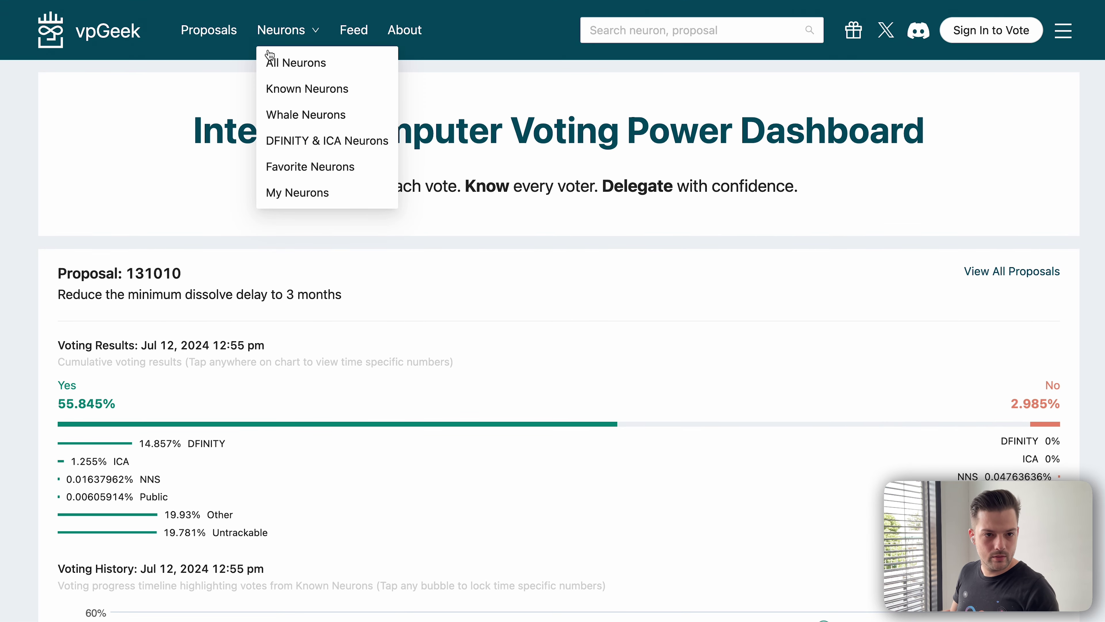
left_click(294, 89)
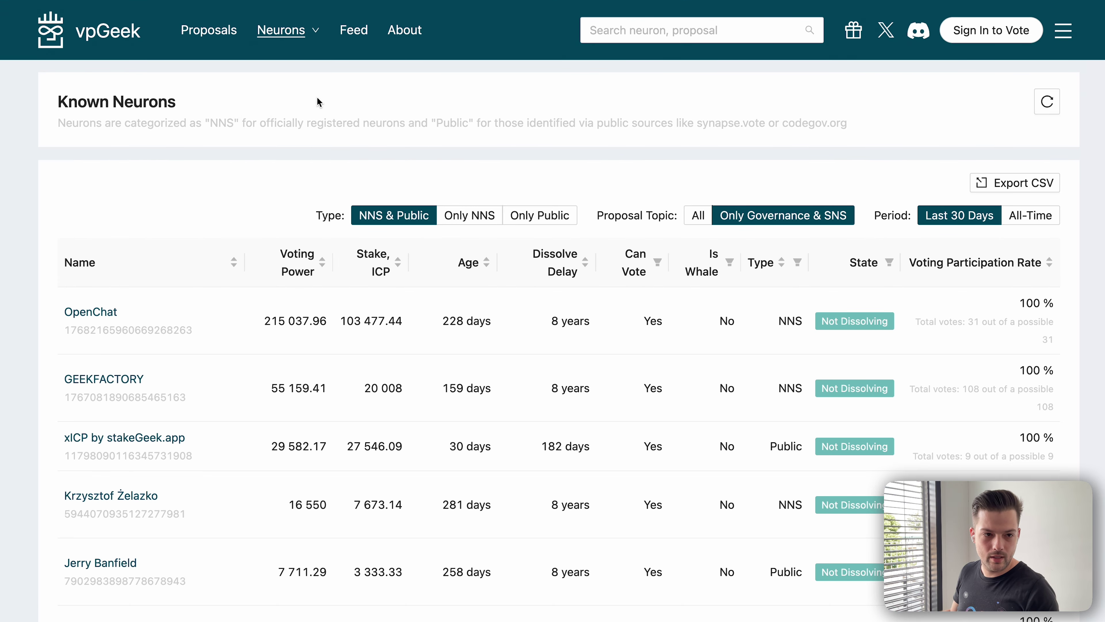
scroll(312, 558, "down", 2)
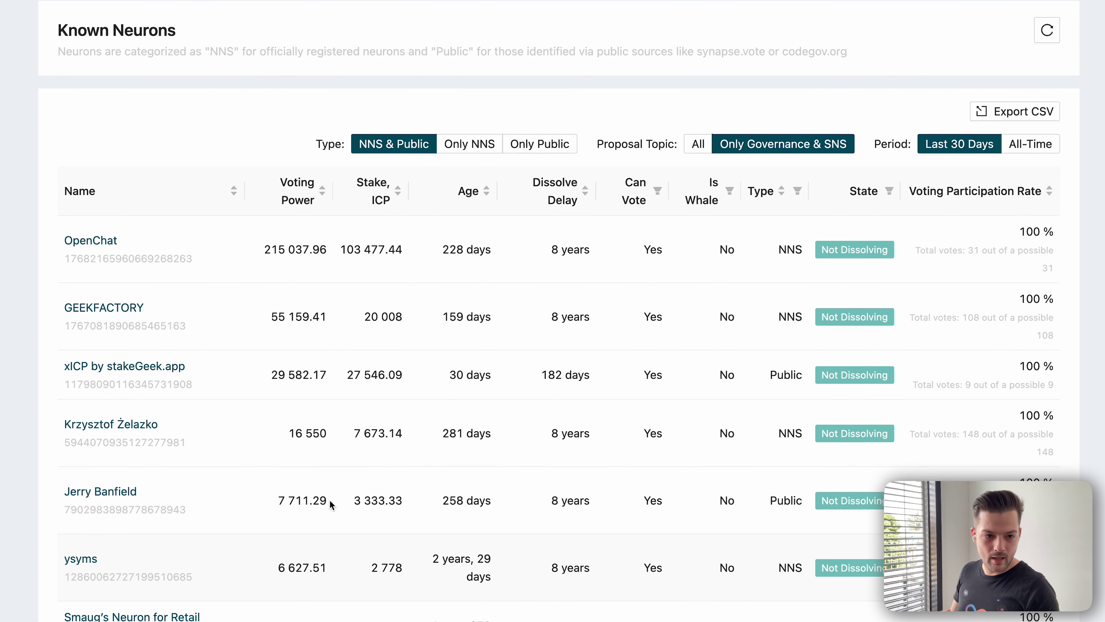
scroll(103, 517, "down", 5)
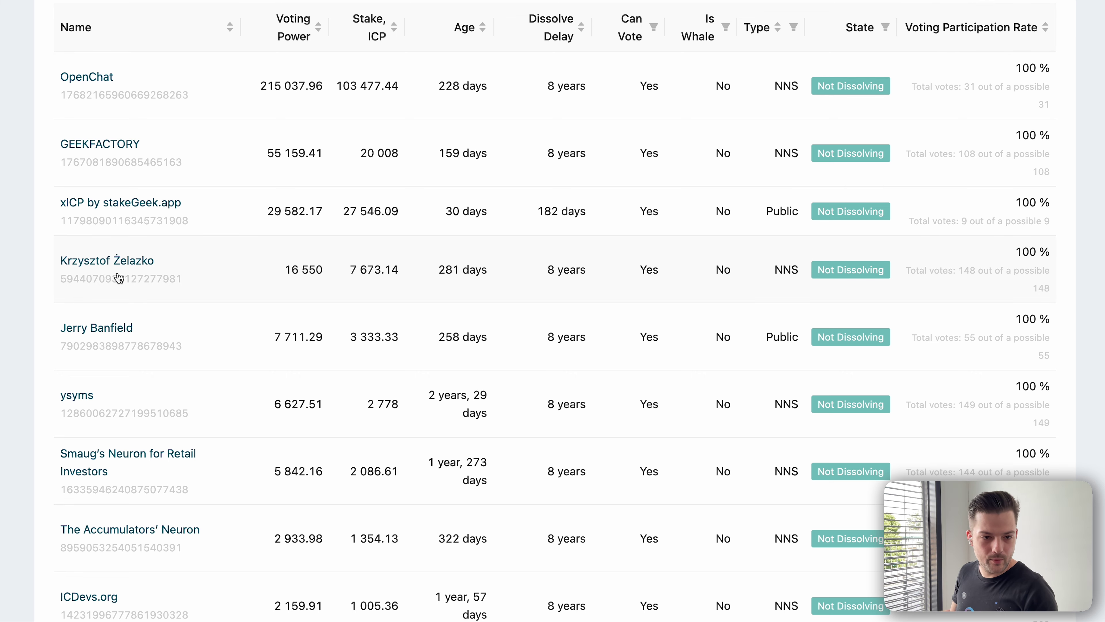
scroll(254, 307, "up", 5)
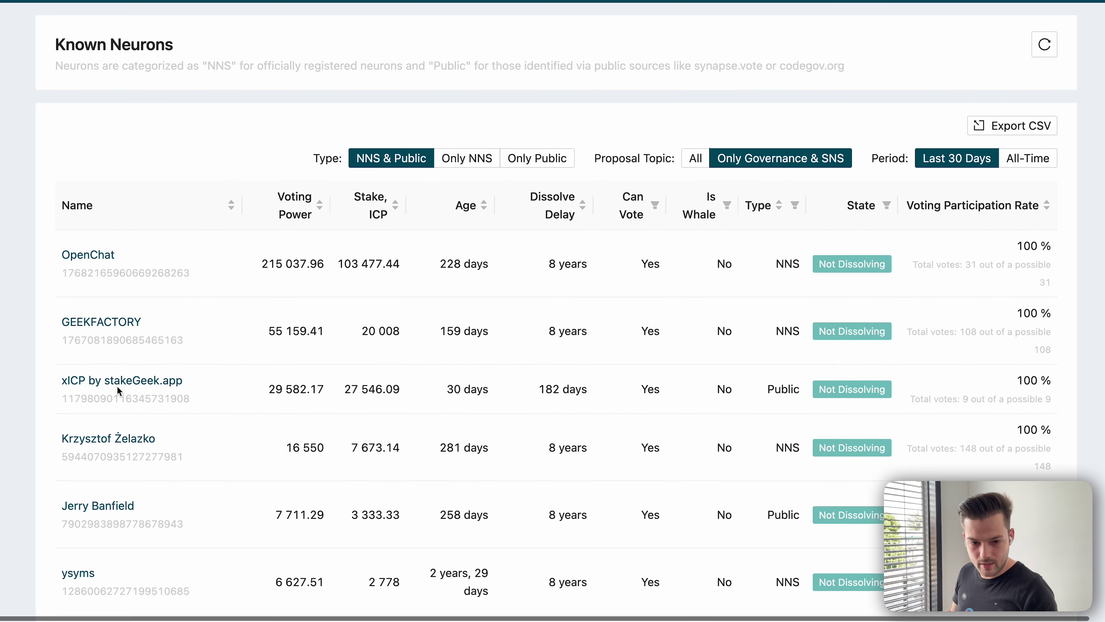
scroll(307, 464, "up", 2)
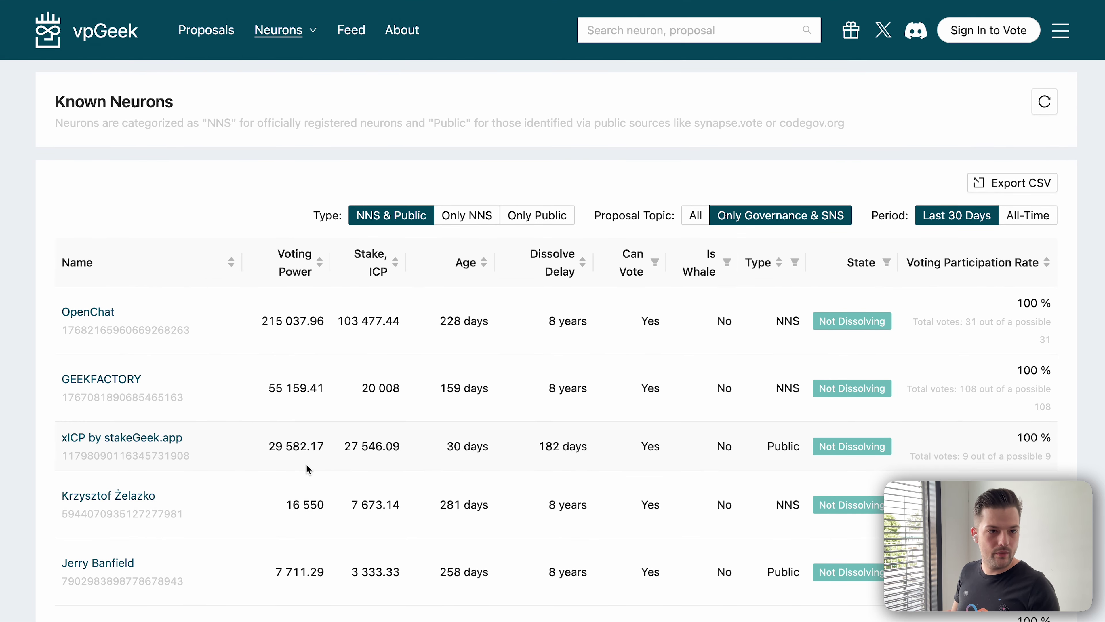
Back in NNS dapp, follow GEEKFACTORY on the Governance topic.
key("ctrl+Tab")
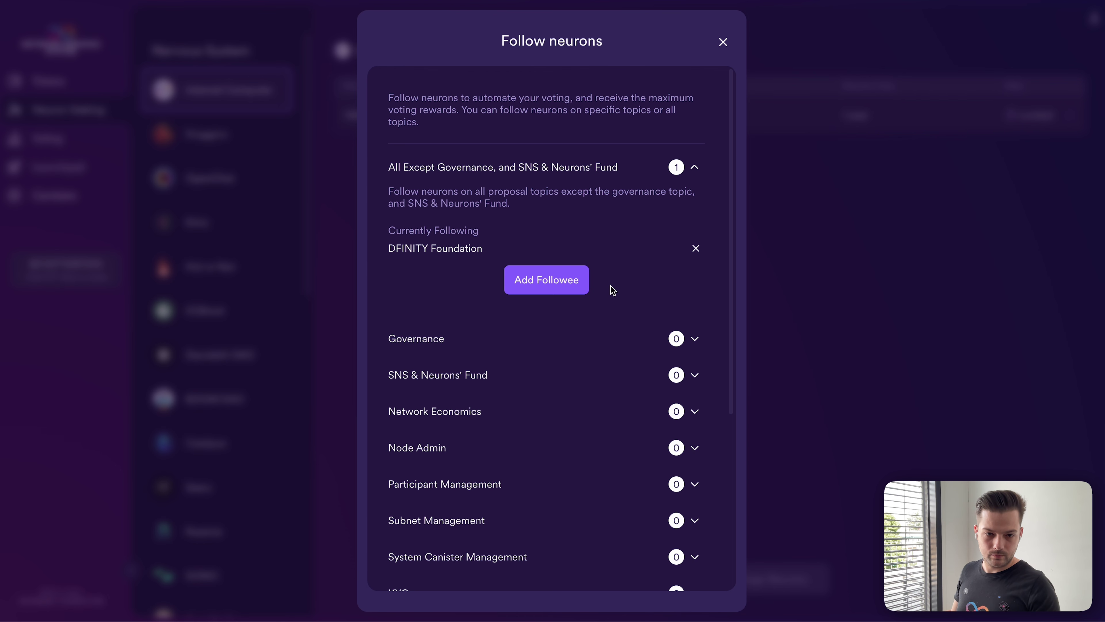
scroll(470, 156, "down", 3)
scroll(469, 156, "up", 3)
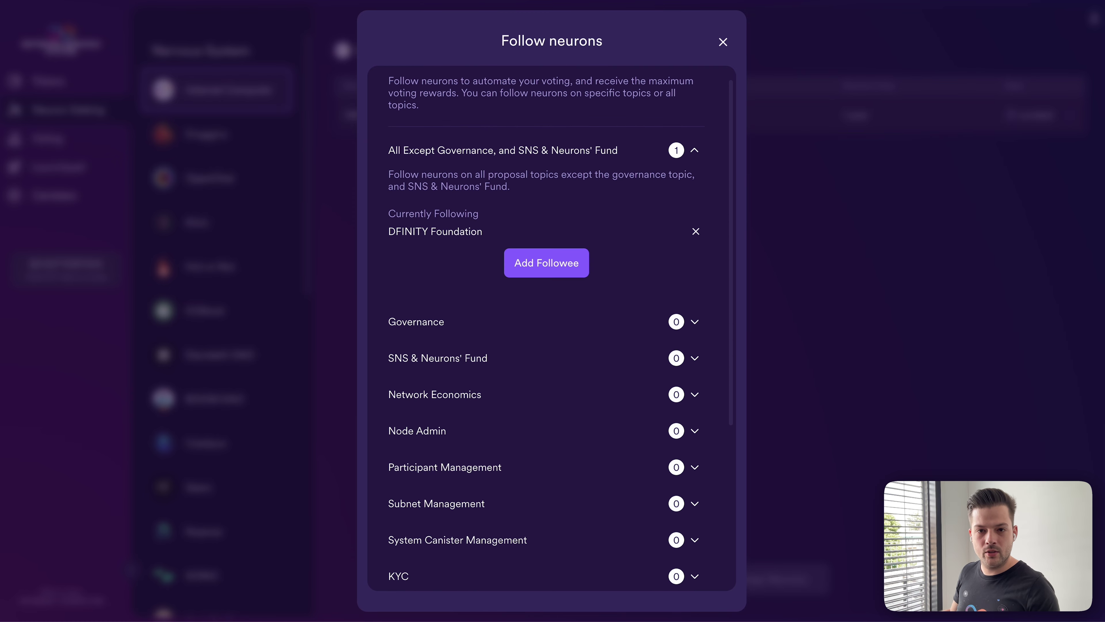
scroll(536, 170, "up", 1)
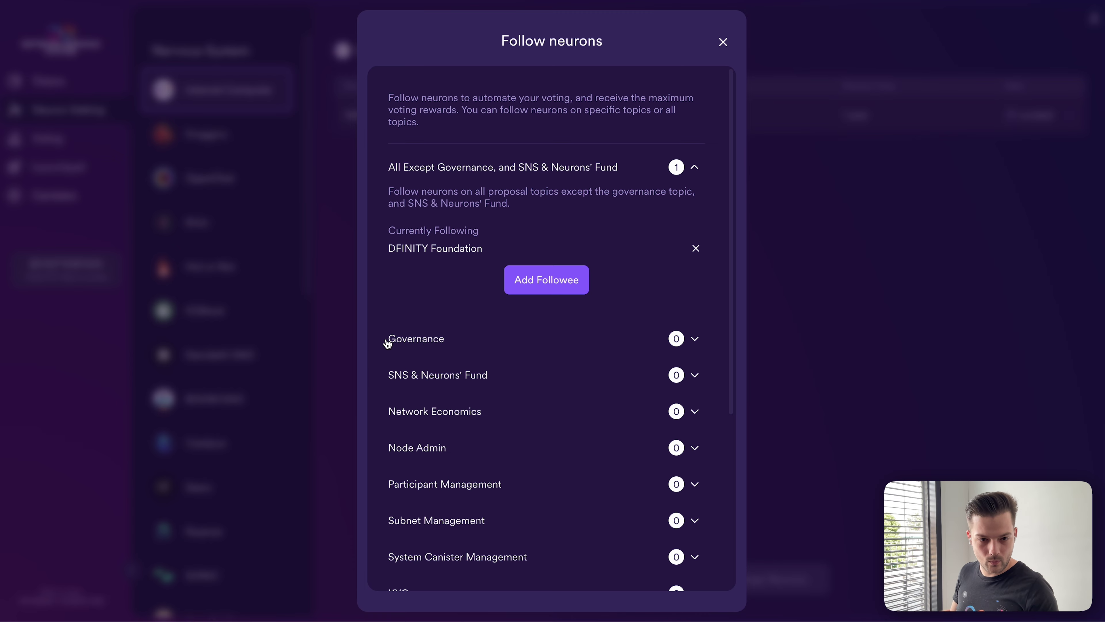
left_click(499, 343)
scroll(500, 343, "down", 2)
left_click(552, 314)
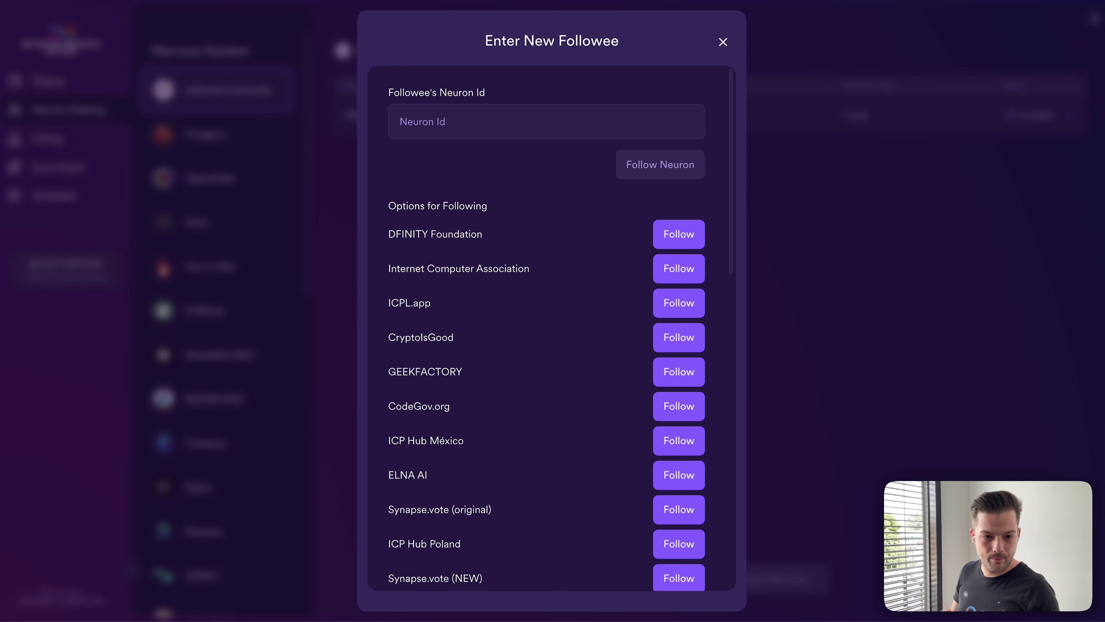
scroll(448, 436, "down", 3)
scroll(449, 435, "down", 3)
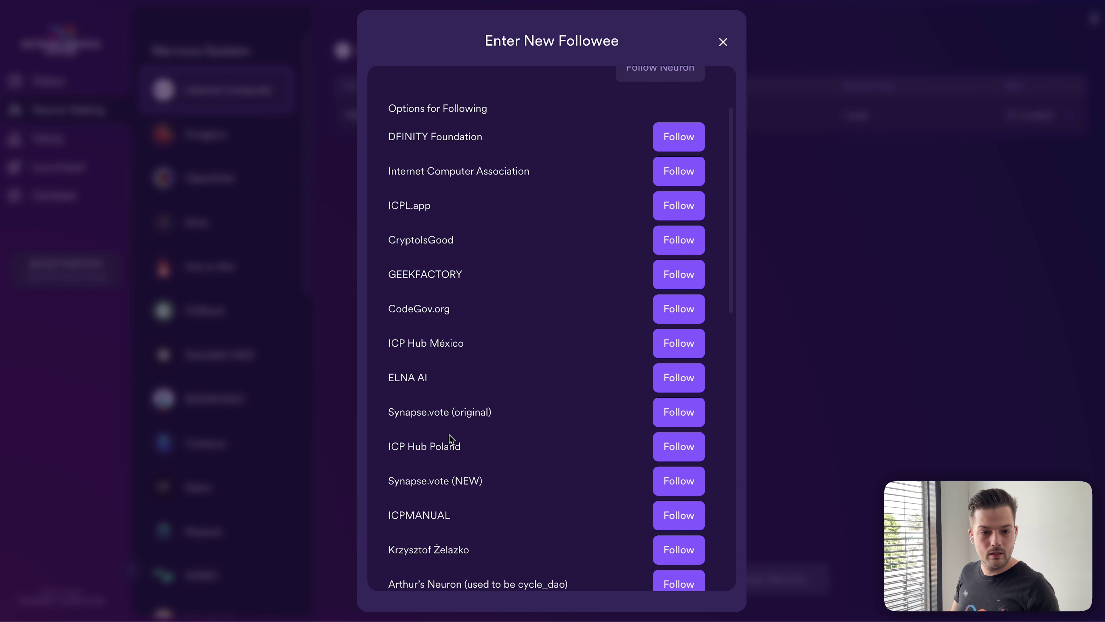
scroll(449, 436, "up", 2)
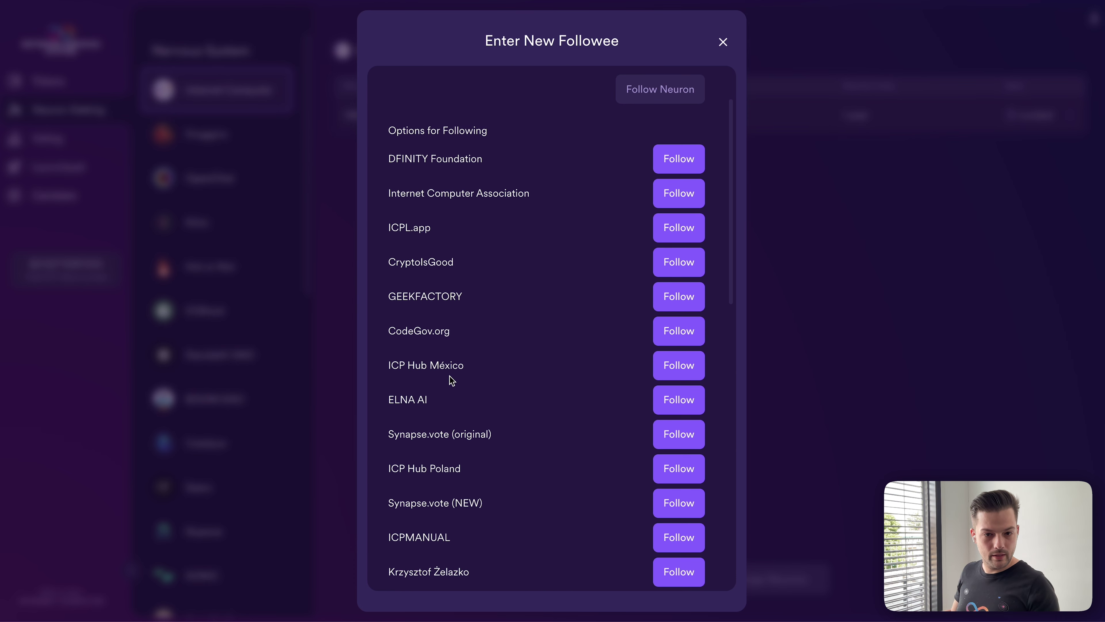
left_click(679, 305)
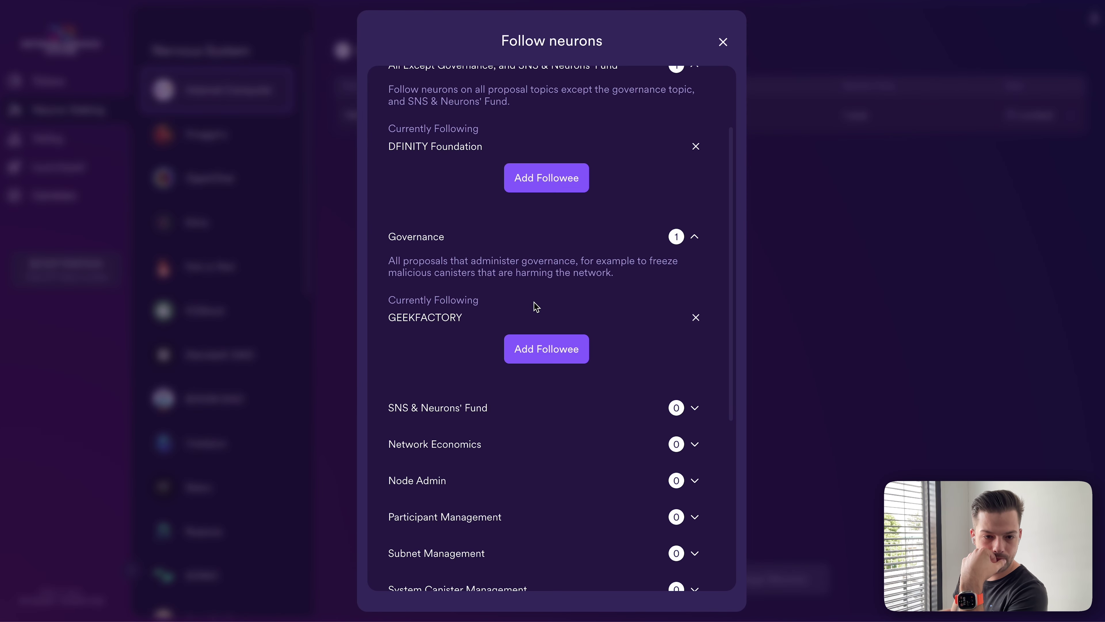
Follow GEEKFACTORY on SNS & Neurons' Fund too, then collapse all topics and close the dialog.
left_click(474, 415)
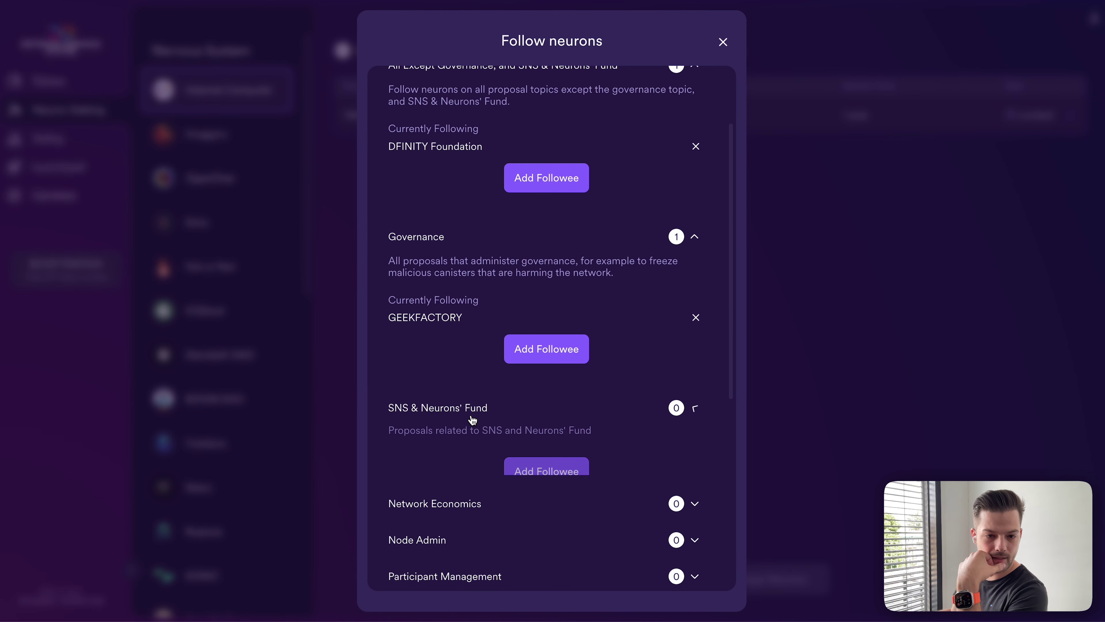
left_click(548, 482)
left_click(678, 371)
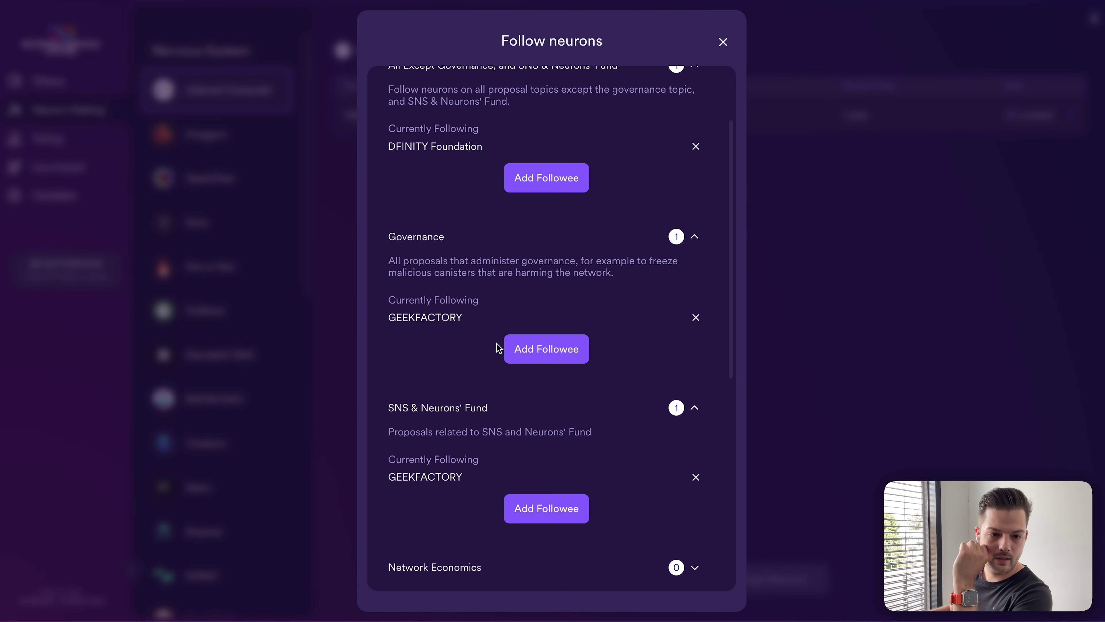
scroll(496, 343, "up", 3)
left_click(694, 168)
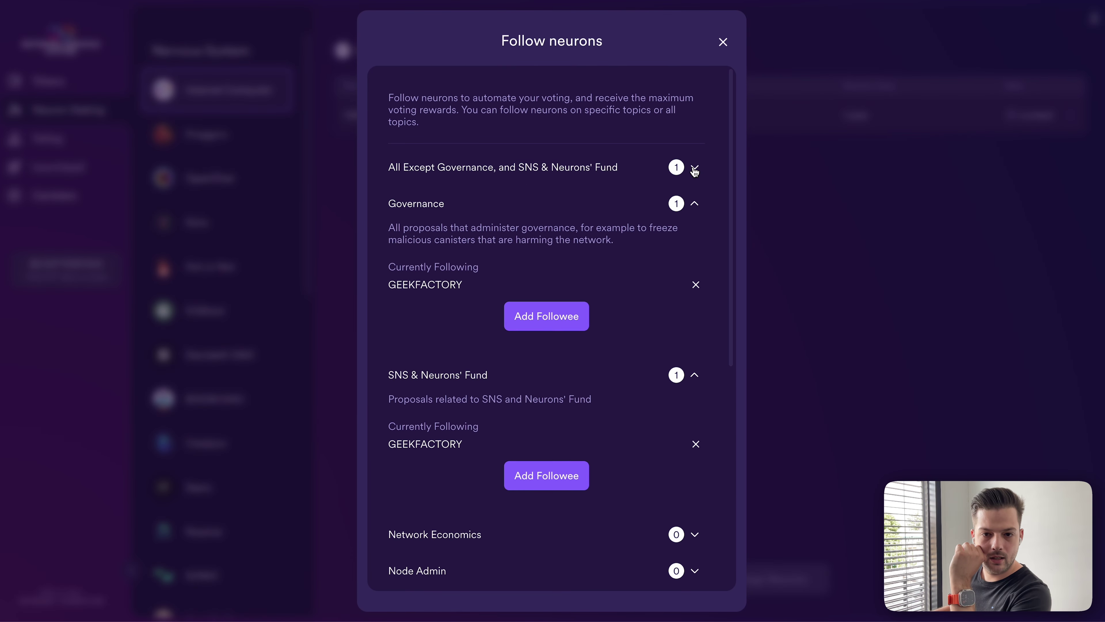
left_click(697, 205)
left_click(695, 240)
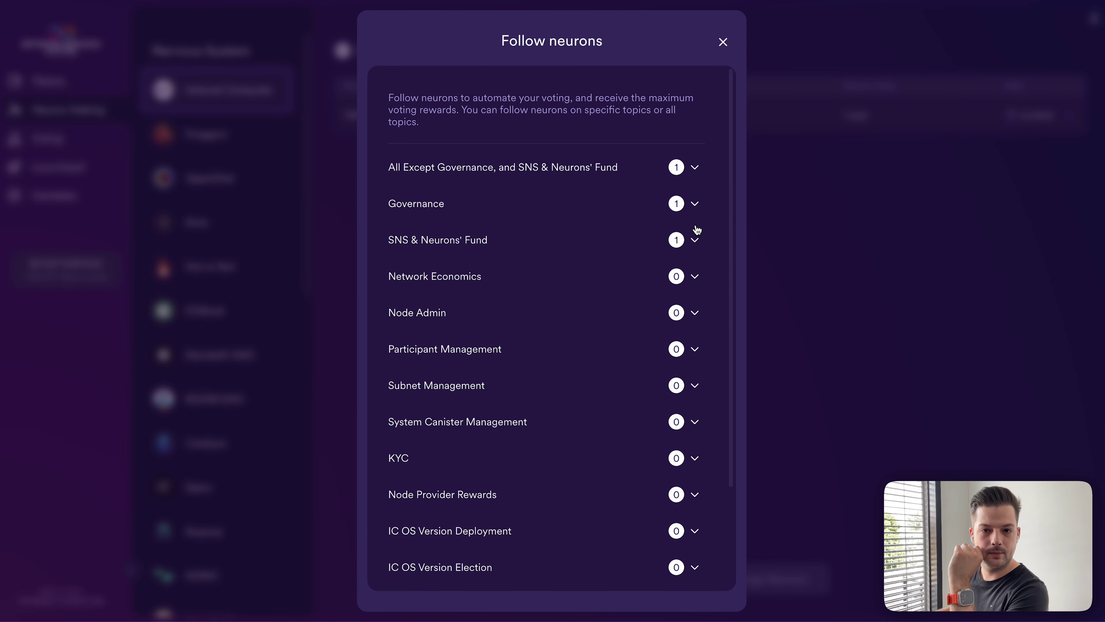
left_click(723, 41)
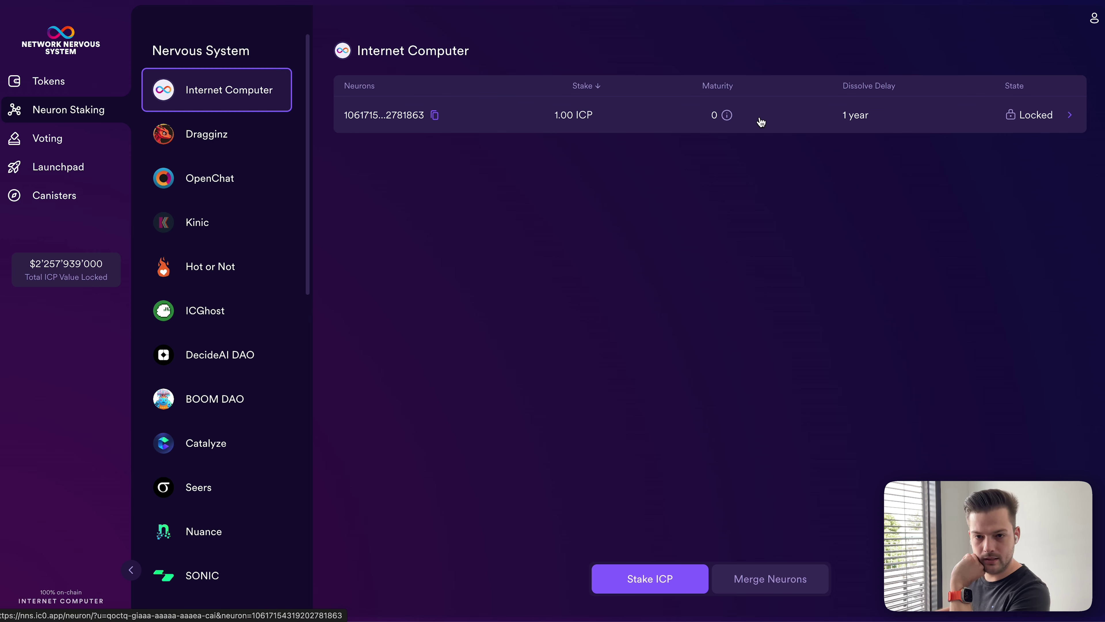
Open the 1.00 ICP neuron's details showing 1.12 voting power and a 12% dissolve delay bonus.
mouse_move(727, 118)
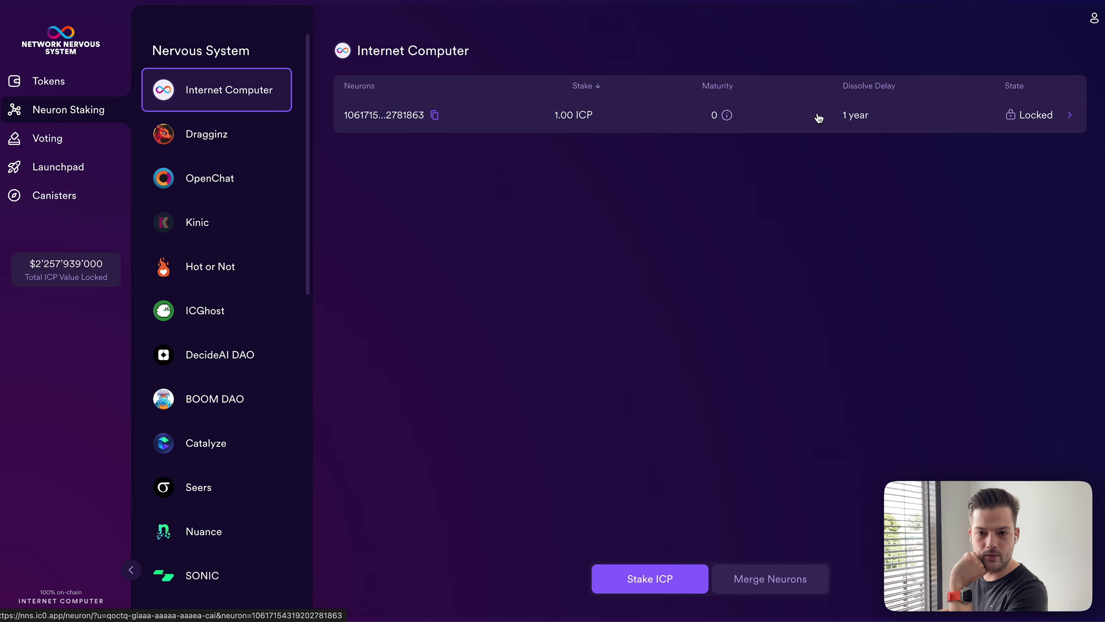
left_click(779, 122)
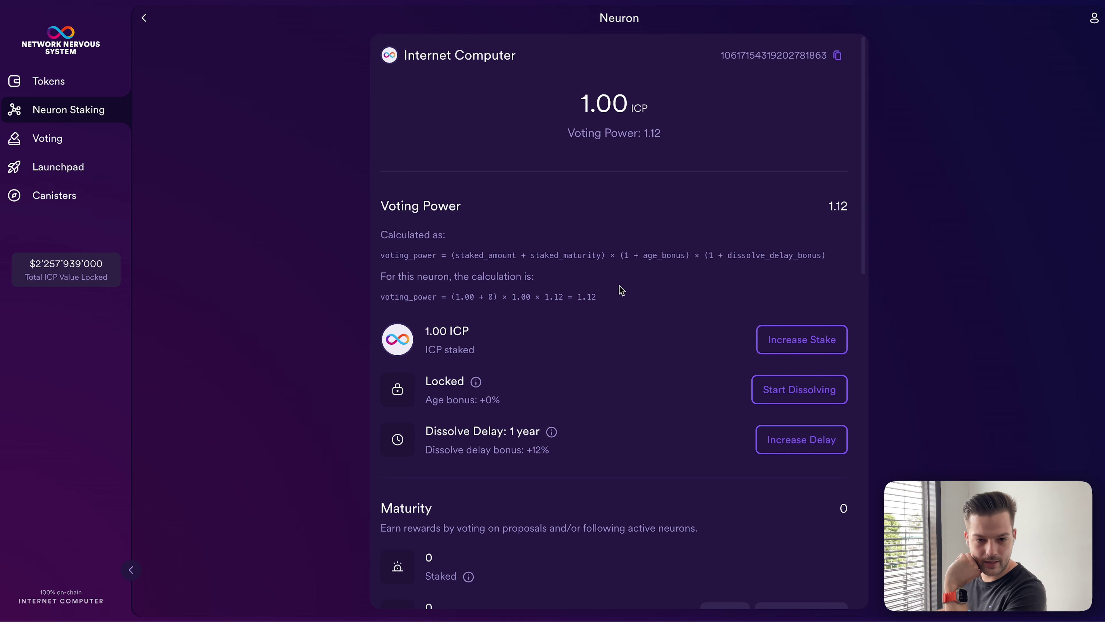
scroll(655, 412, "down", 1)
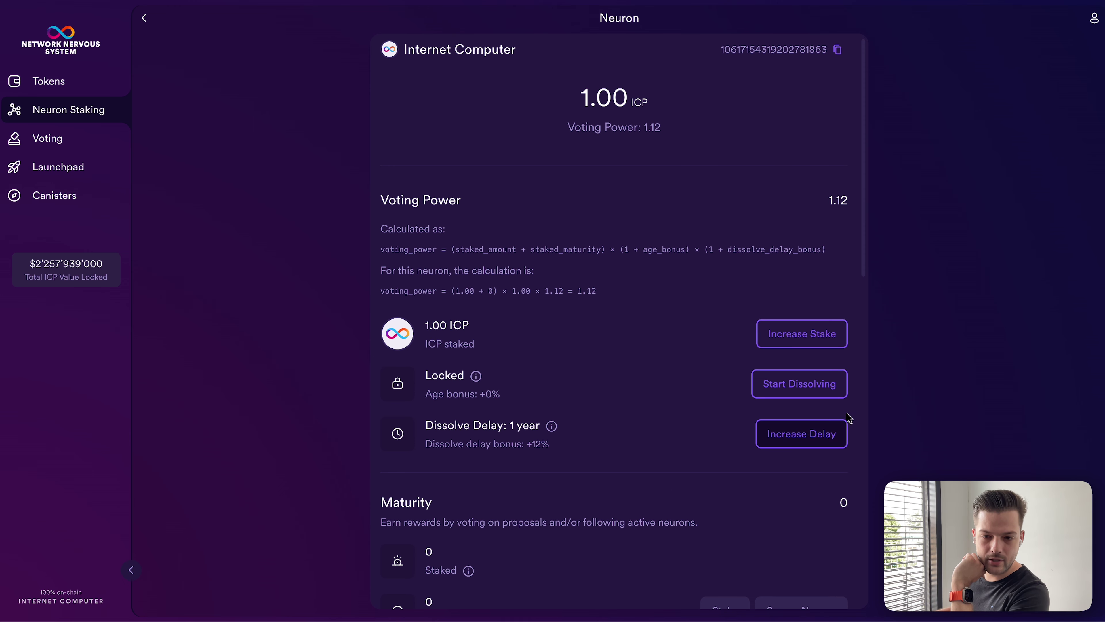
scroll(610, 375, "up", 1)
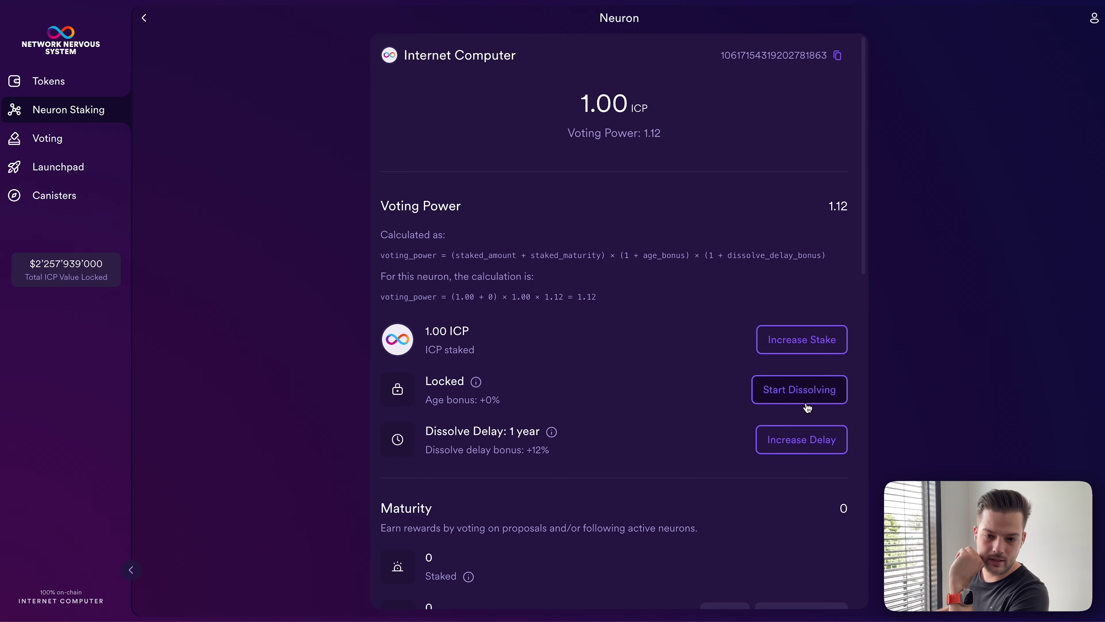
Start dissolving the neuron, then stop it, leaving 364 days, 23 hours of delay.
left_click(806, 403)
left_click(664, 353)
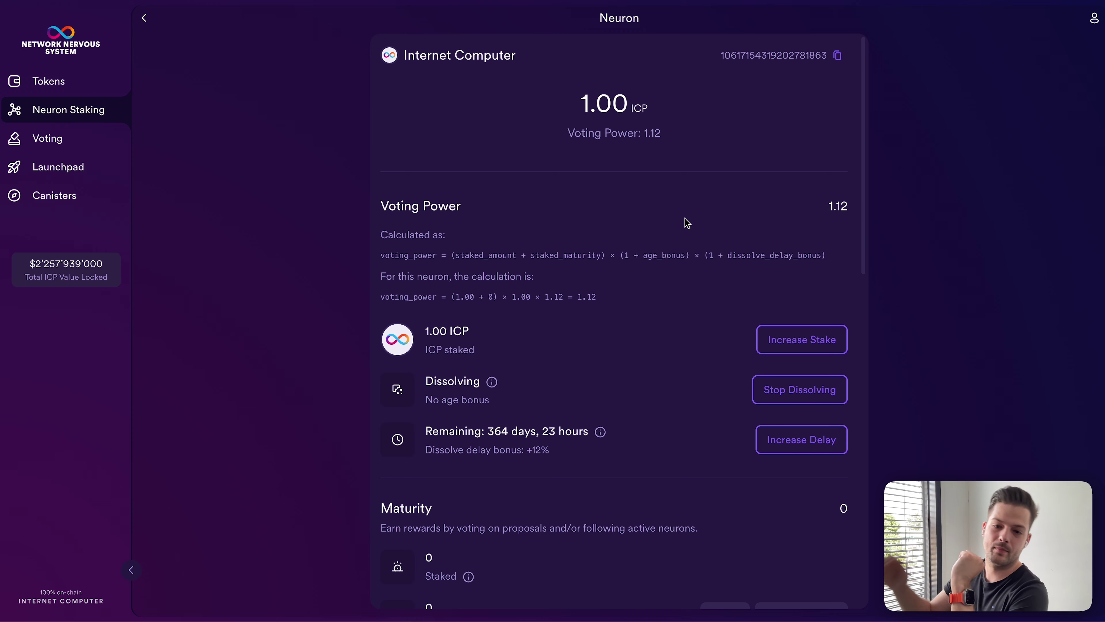
left_click(801, 400)
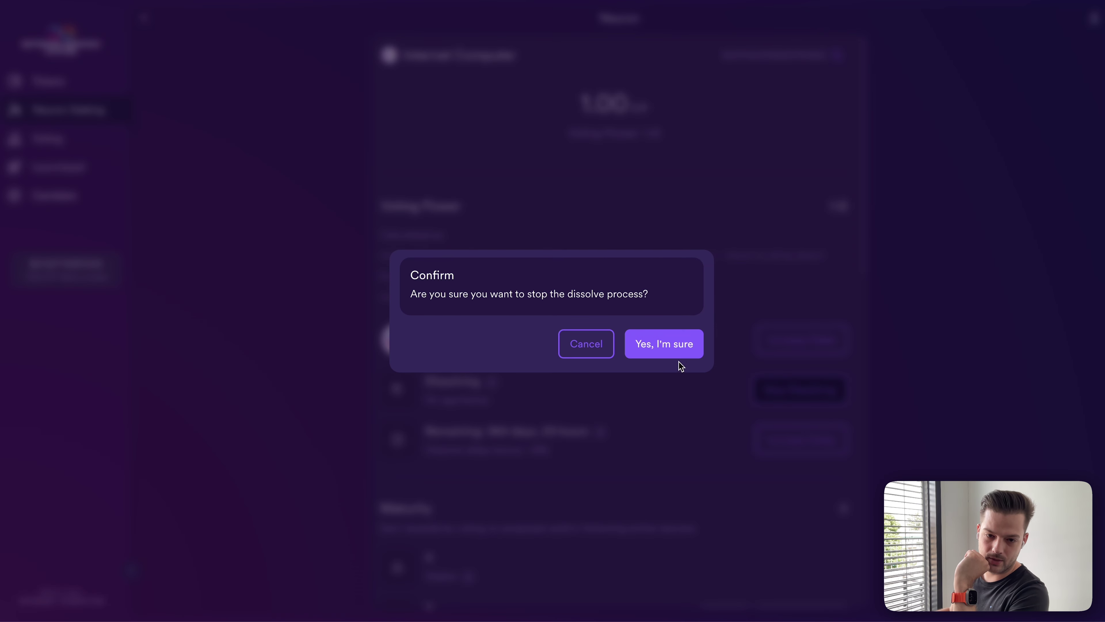
left_click(644, 345)
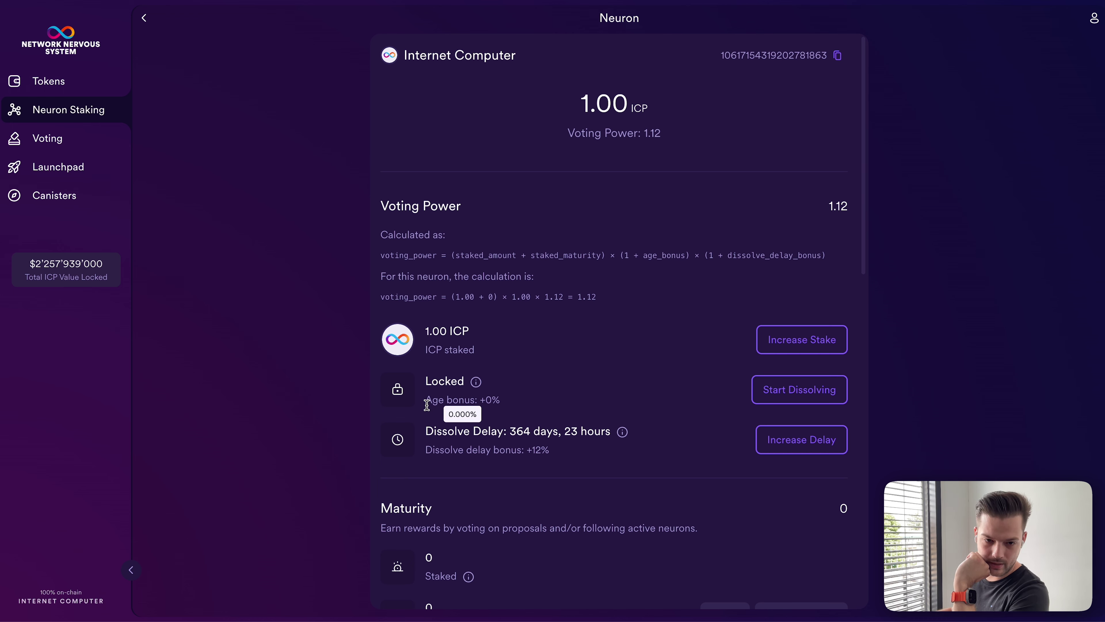
left_click_drag(424, 403, 513, 405)
left_click(513, 405)
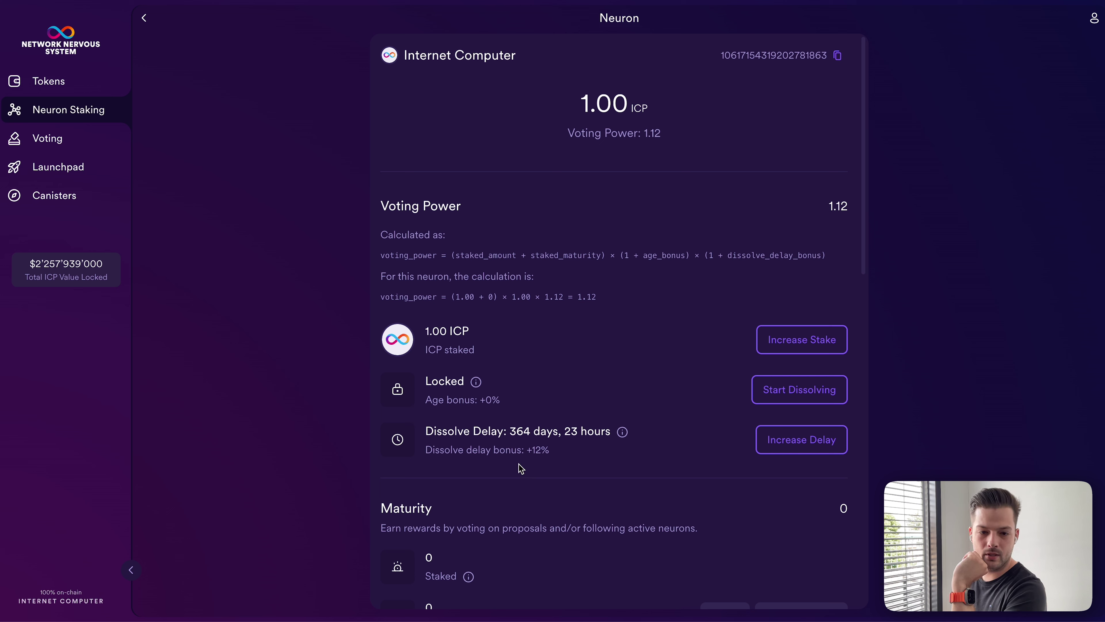
mouse_move(529, 441)
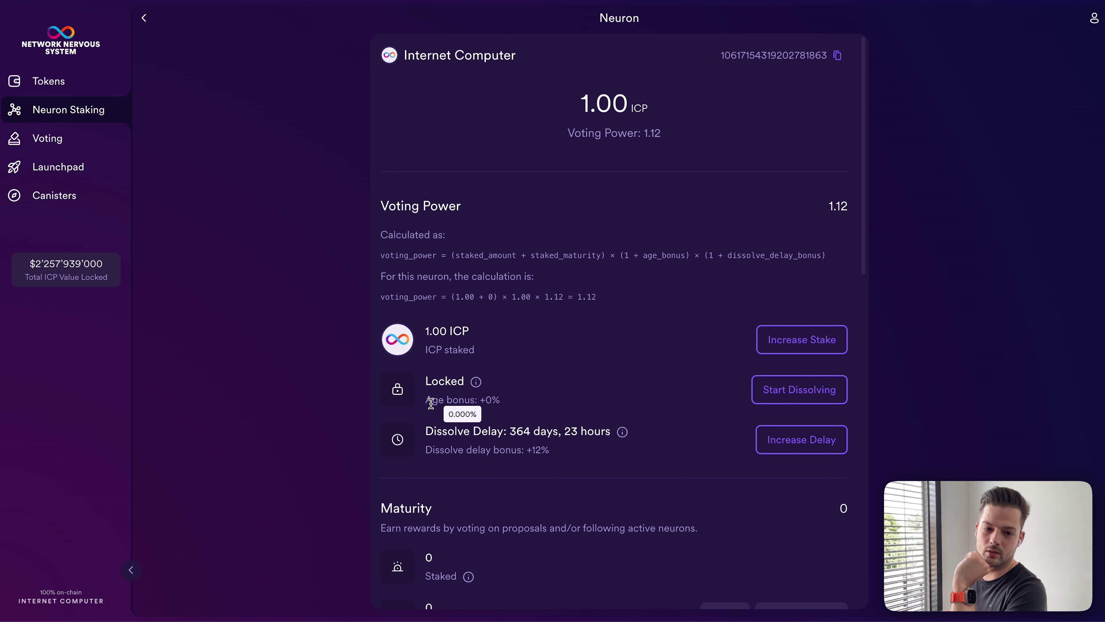
mouse_move(480, 403)
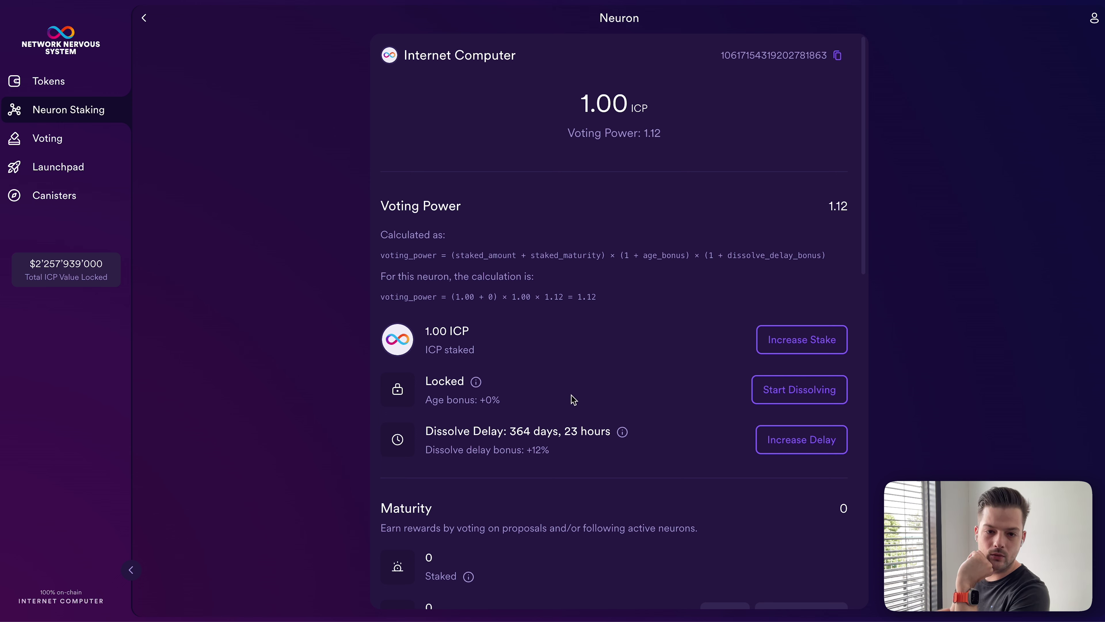
Scroll down to Advanced Details & Settings and the Following list with GEEKFACTORY and DFINITY Foundation.
scroll(574, 400, "down", 4)
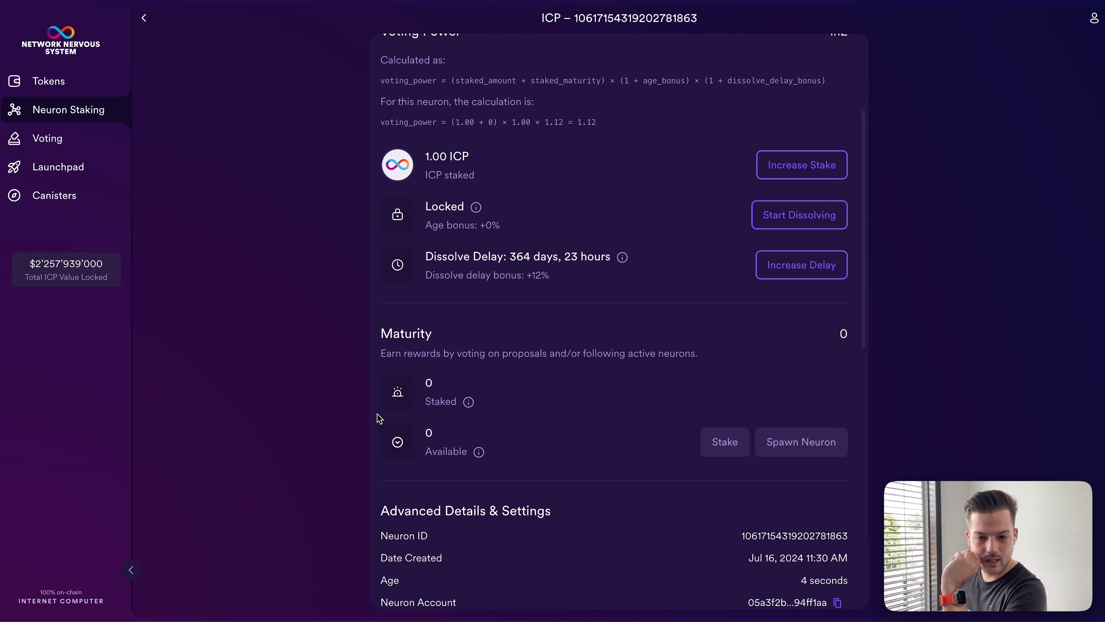
mouse_move(786, 444)
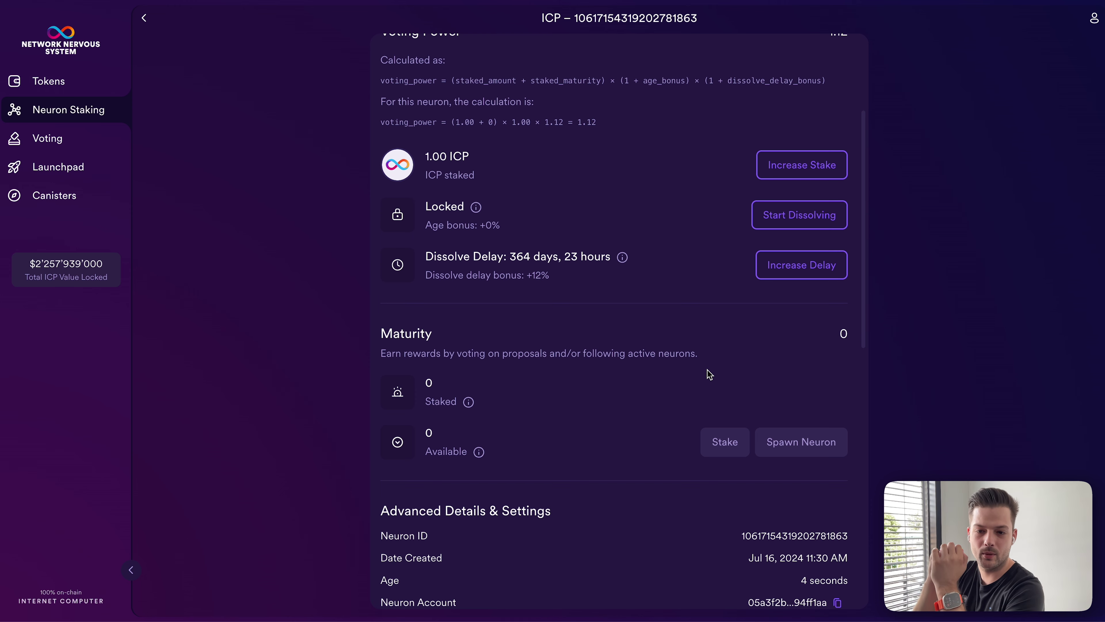
scroll(709, 374, "down", 10)
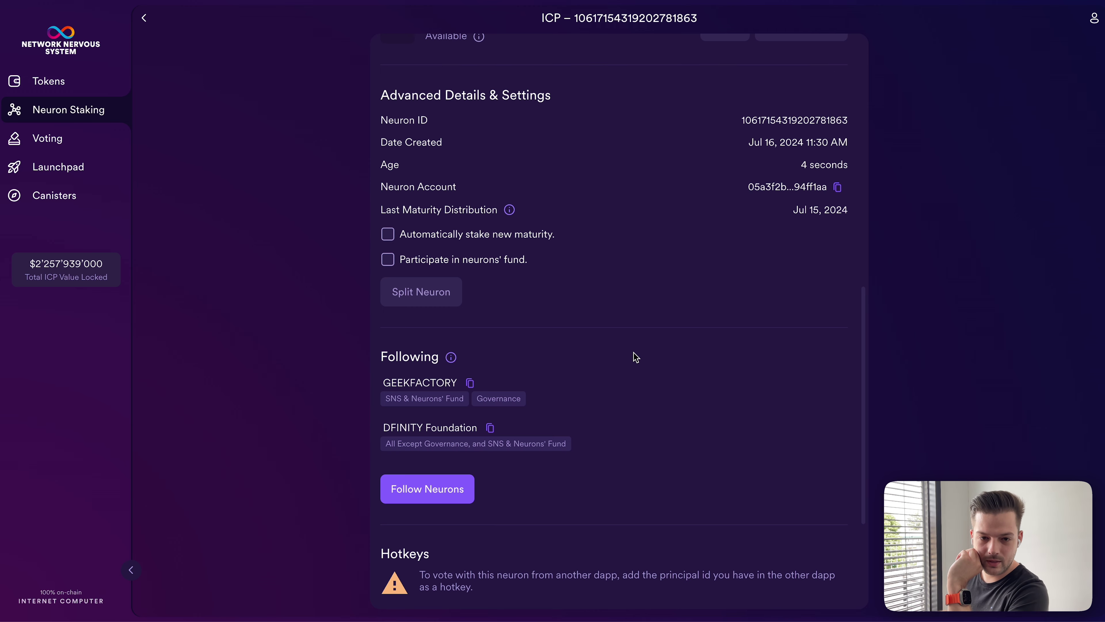
scroll(636, 356, "up", 1)
scroll(636, 356, "up", 1)
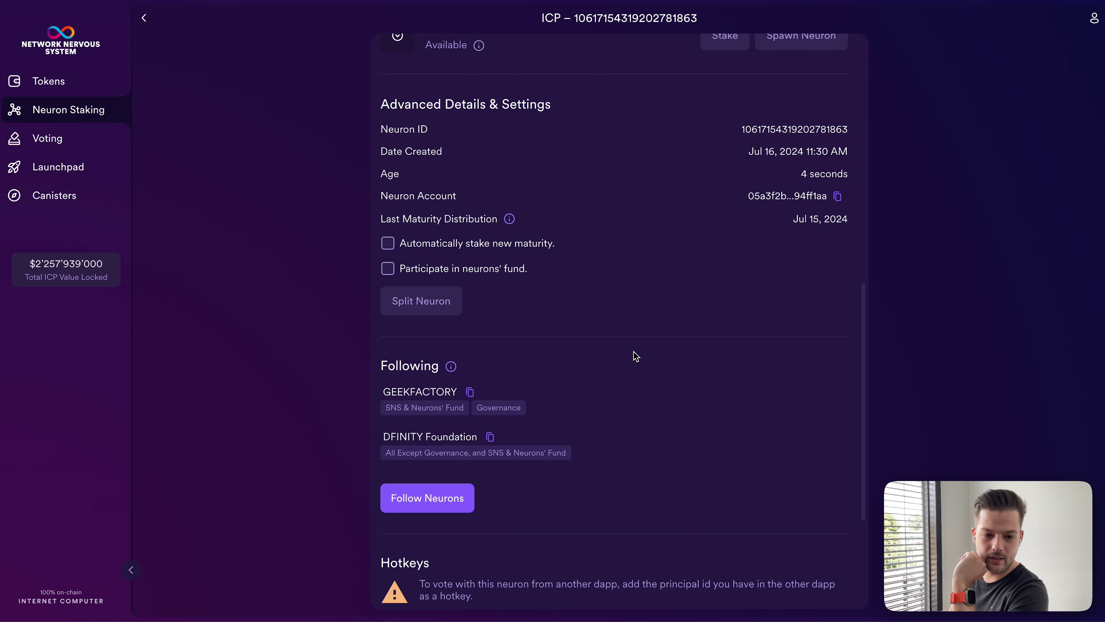
scroll(636, 356, "up", 4)
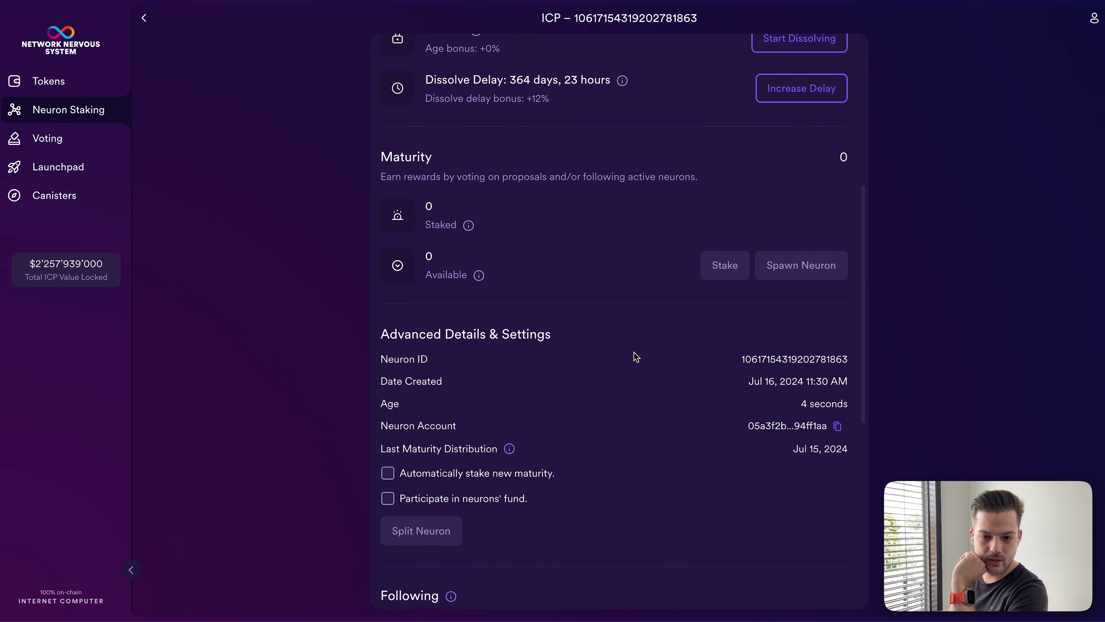
scroll(635, 355, "up", 4)
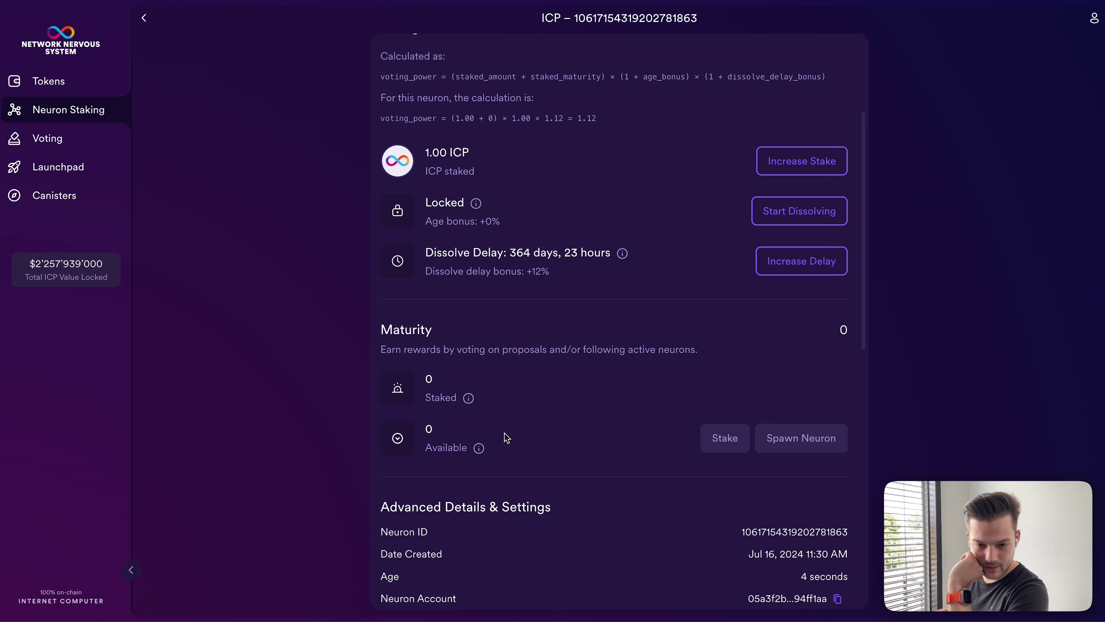
mouse_move(482, 449)
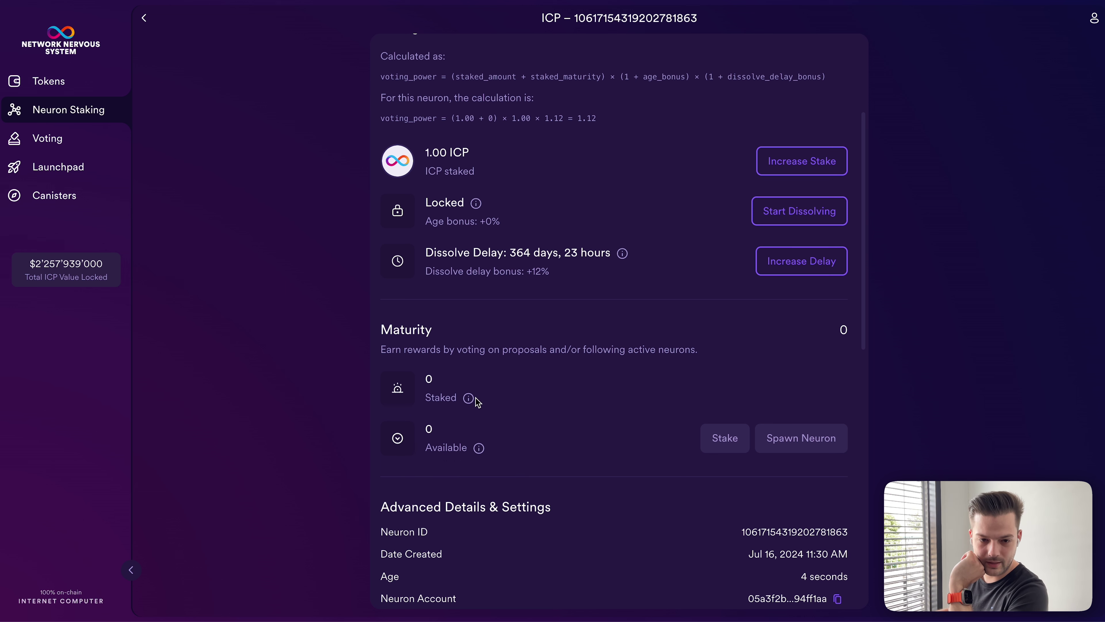
mouse_move(472, 401)
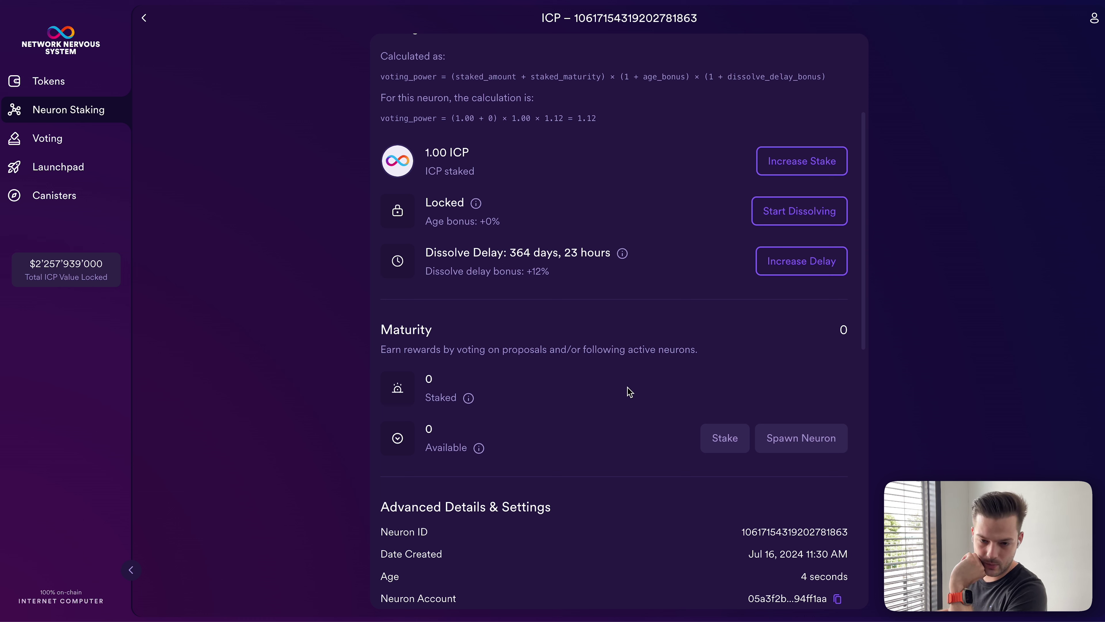
mouse_move(787, 442)
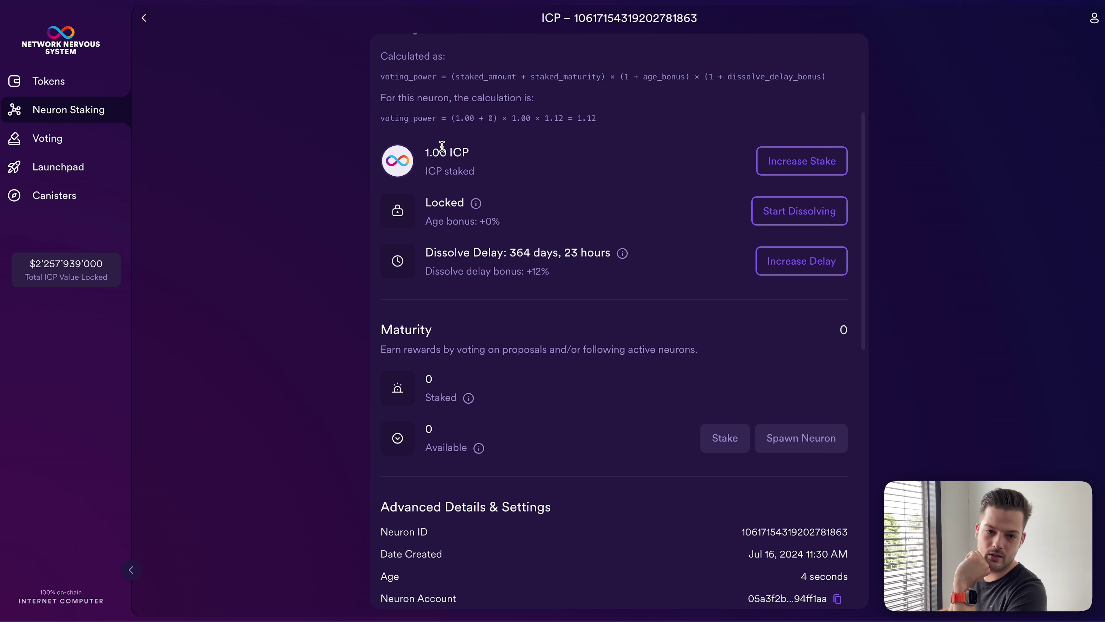
mouse_move(479, 221)
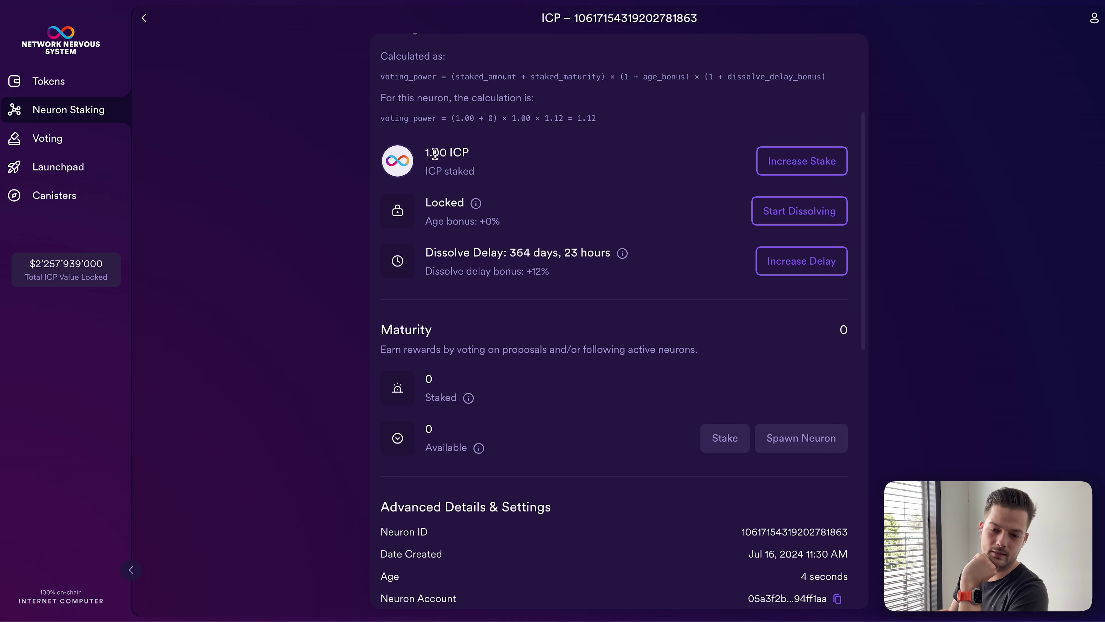
scroll(431, 153, "up", 4)
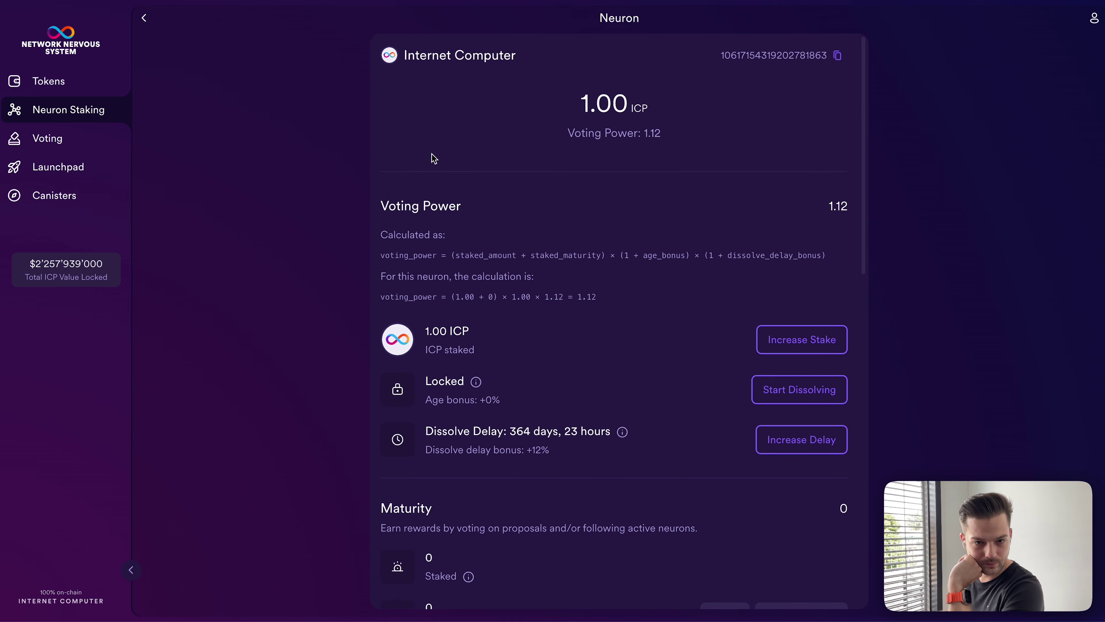
Go back to the Neuron Staking list and copy the new neuron's ID.
left_click(145, 18)
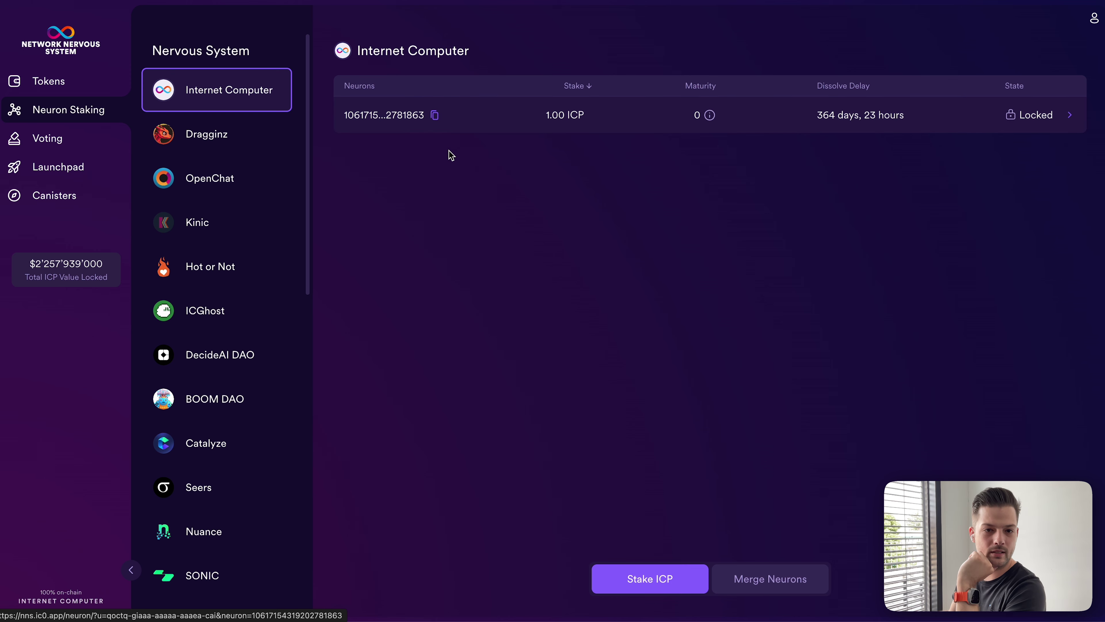
left_click(434, 115)
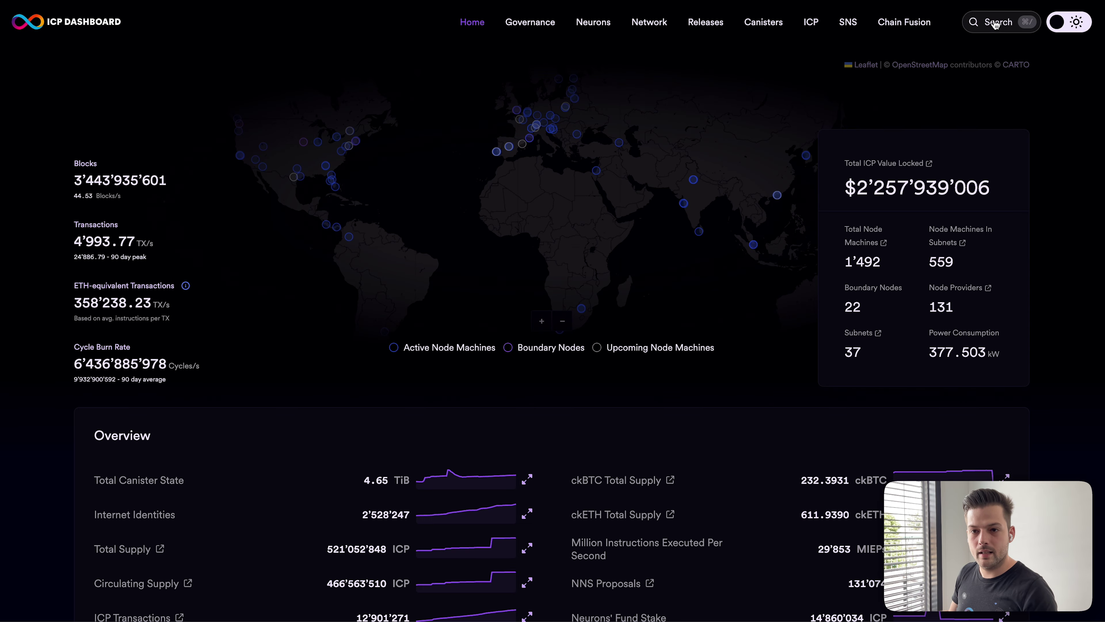
Look up the copied neuron ID on ICP Dashboard, review its rewards, then switch to the Neuron Sandbox.
left_click(997, 22)
key("super+v")
key("Return")
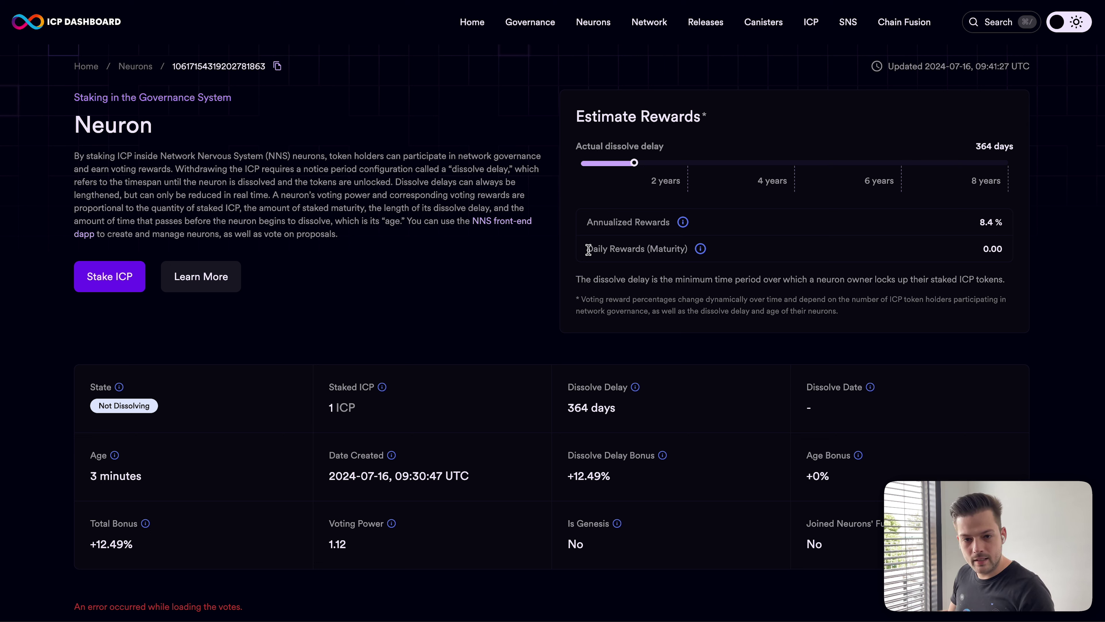
left_click_drag(586, 249, 668, 249)
left_click(668, 249)
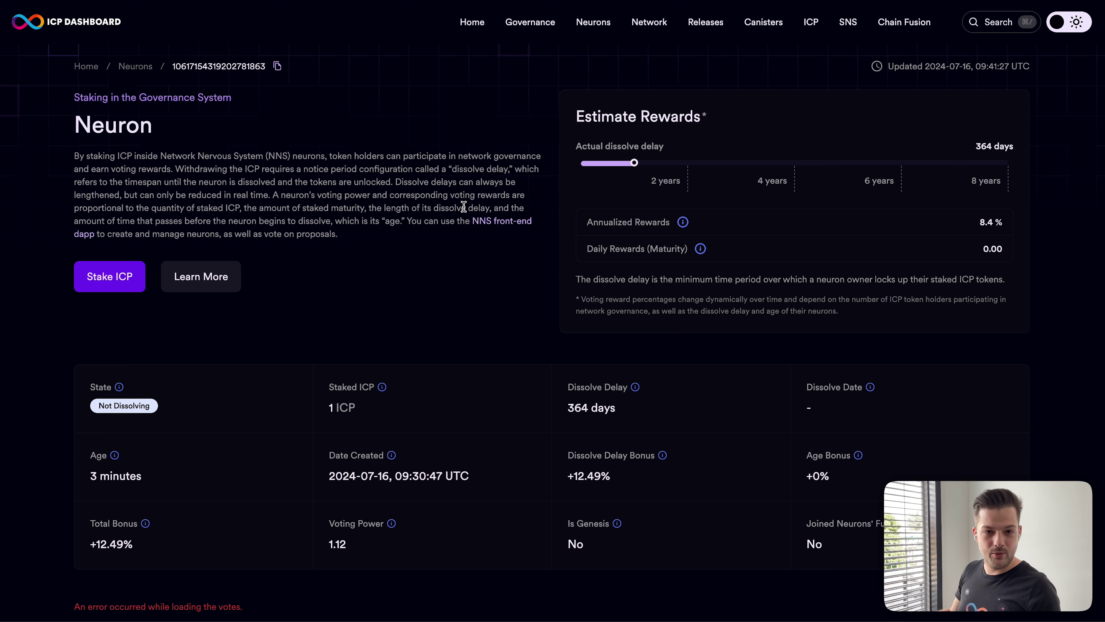
key("ctrl+Tab")
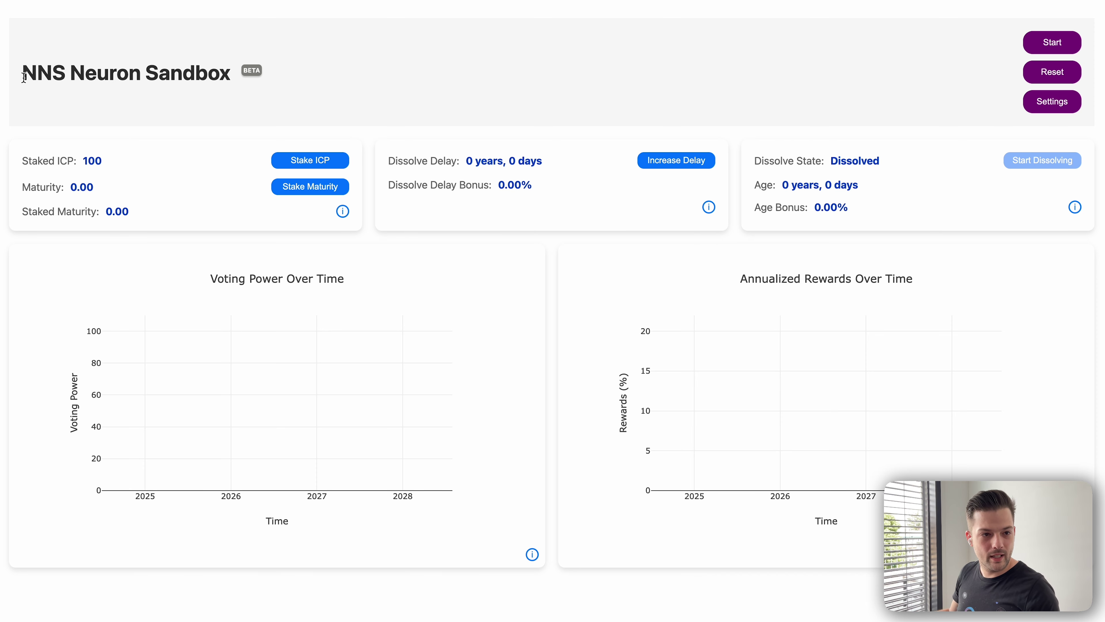
Open the Increase Delay setting and compute 365*4 to get 1460 days for the dissolve delay.
left_click_drag(24, 77, 169, 76)
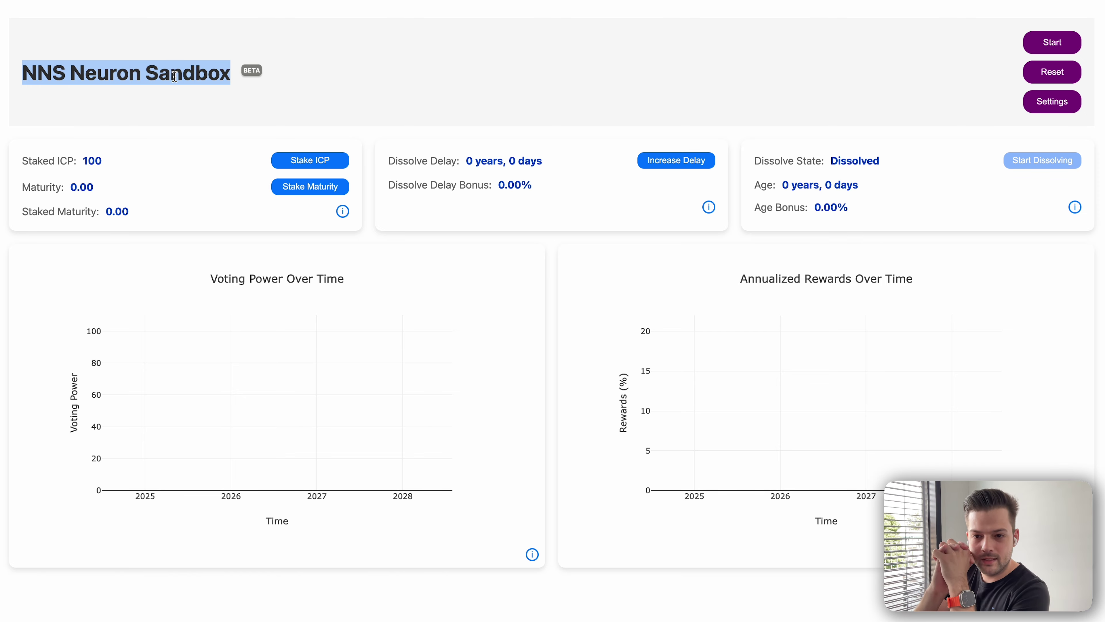
left_click(284, 69)
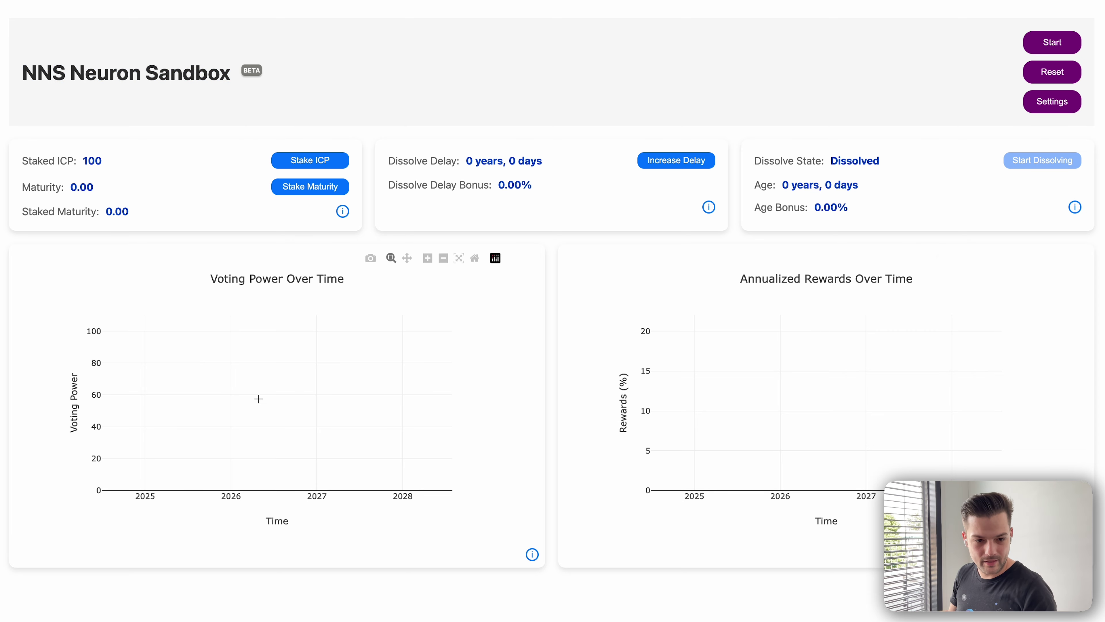
left_click(666, 166)
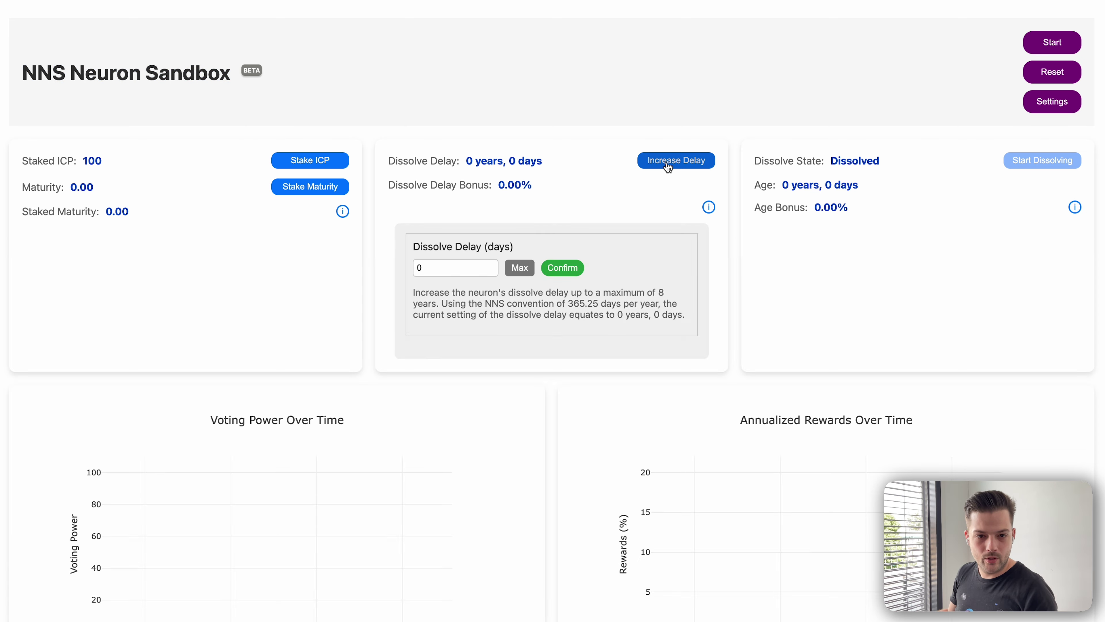
left_click(454, 264)
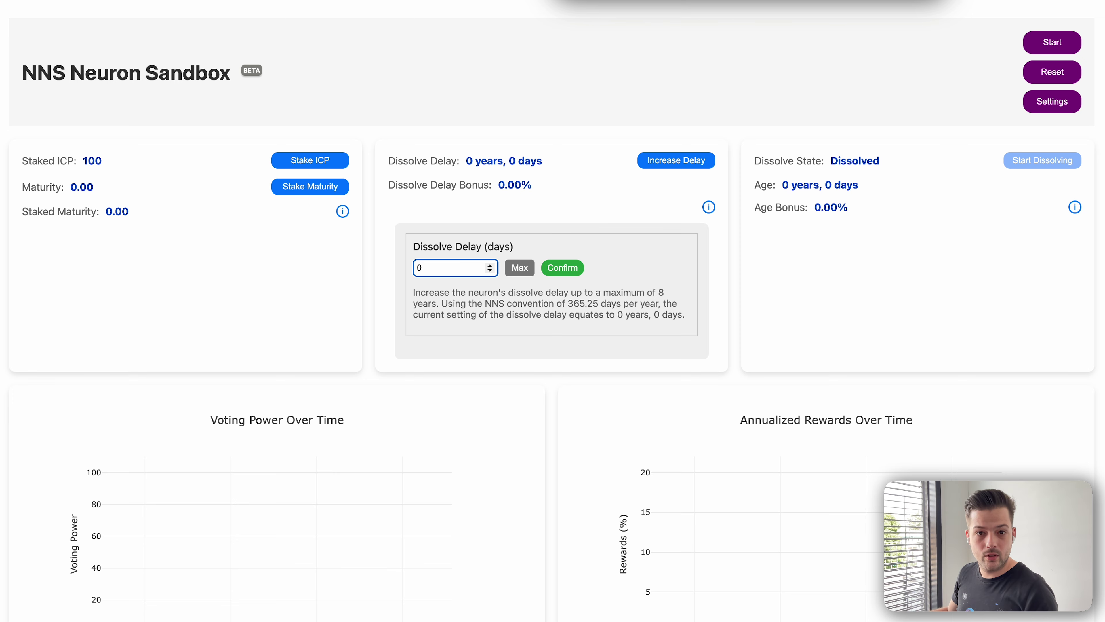
type("365*4")
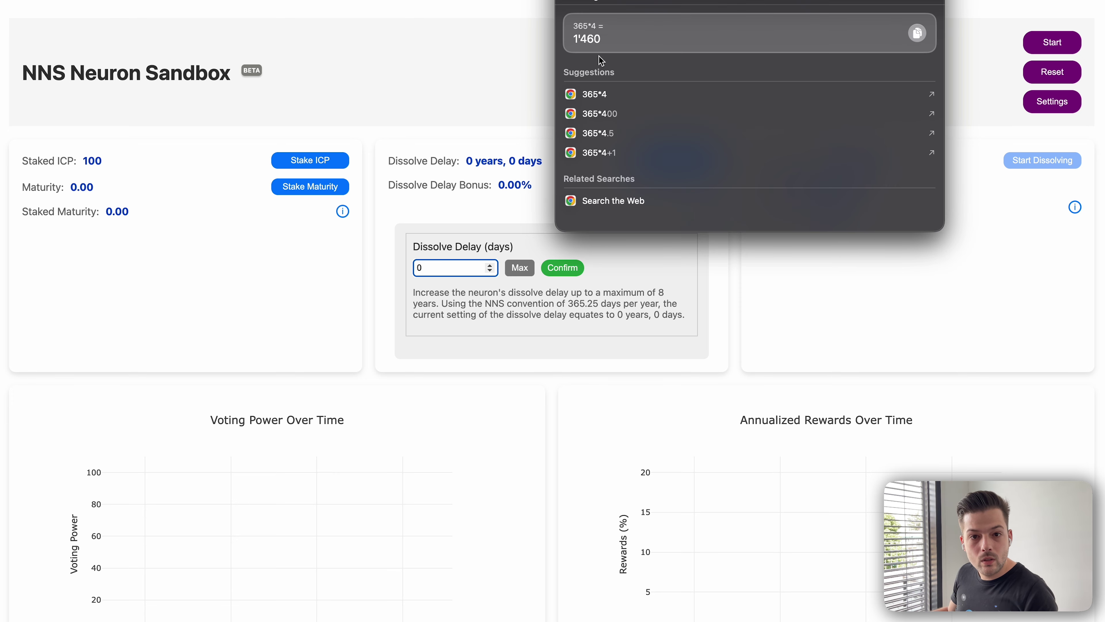
left_click(493, 112)
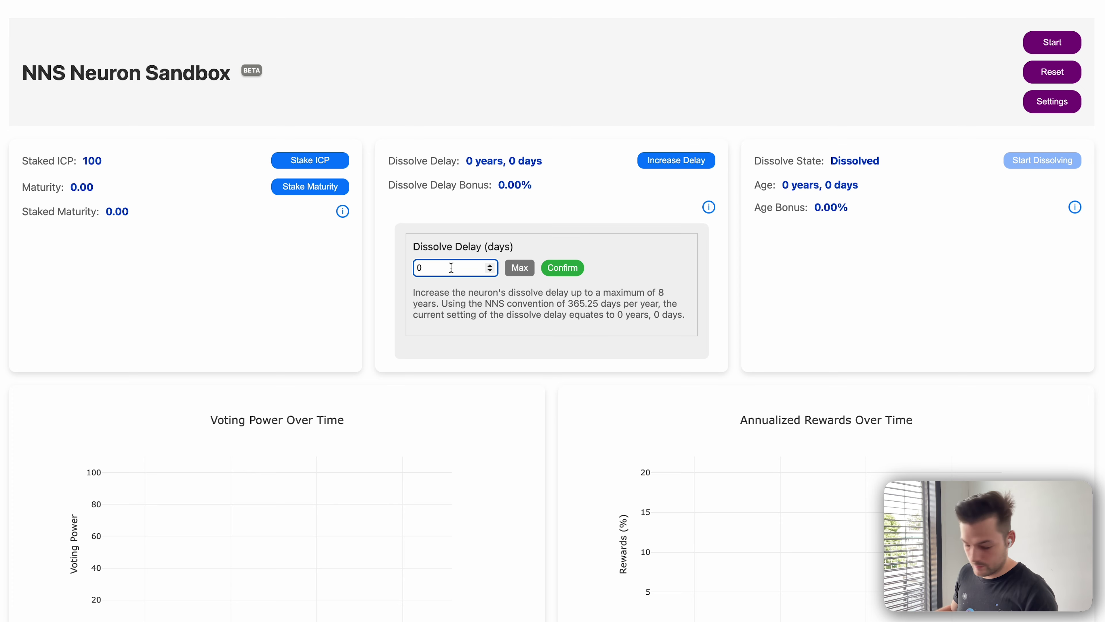
Confirm a 1460-day delay, run the simulation, and start dissolving near two years of age.
type("1460")
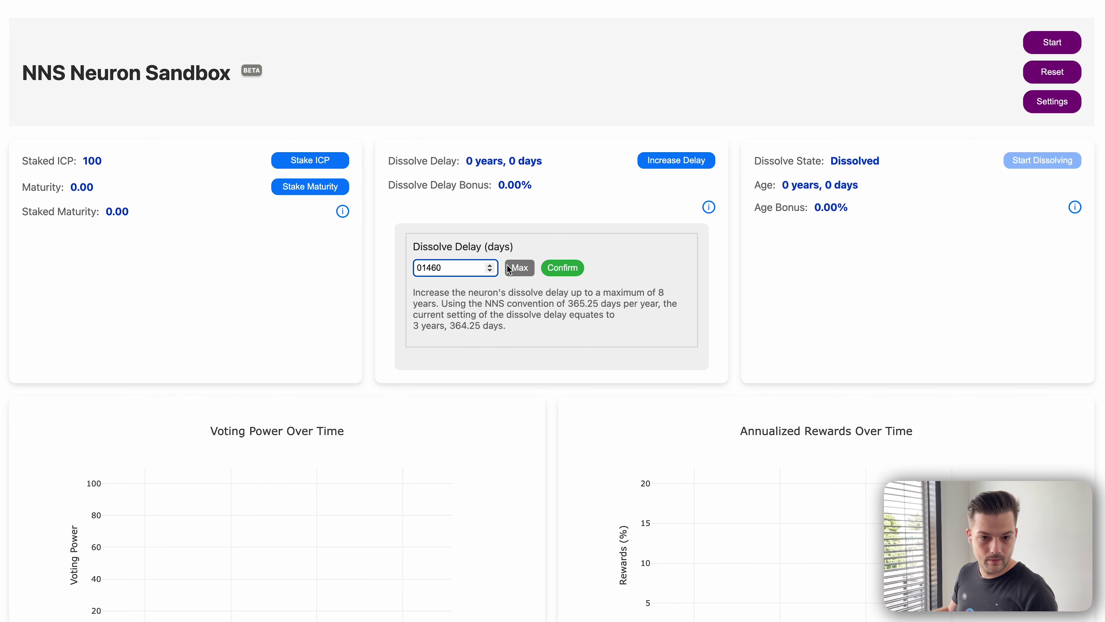
left_click(558, 267)
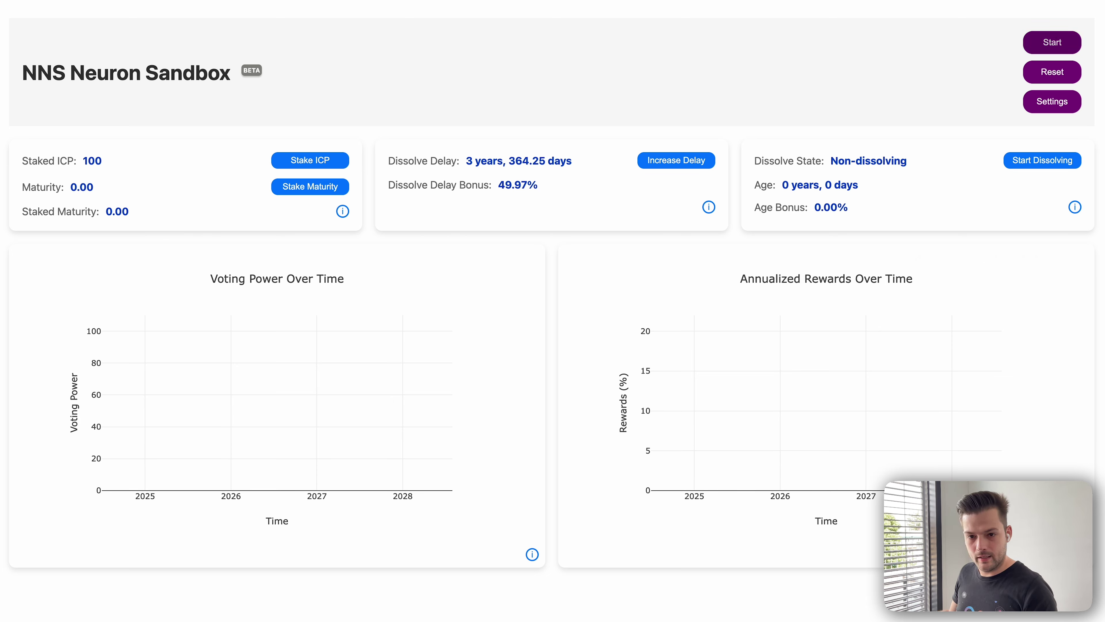
left_click(1039, 52)
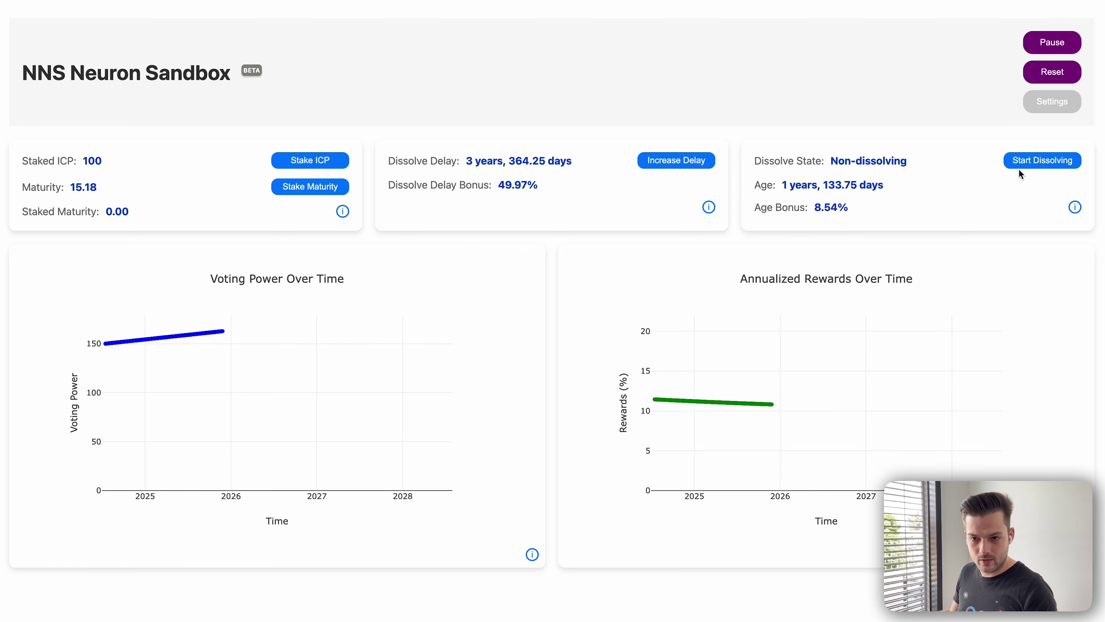
left_click(1043, 161)
mouse_move(284, 332)
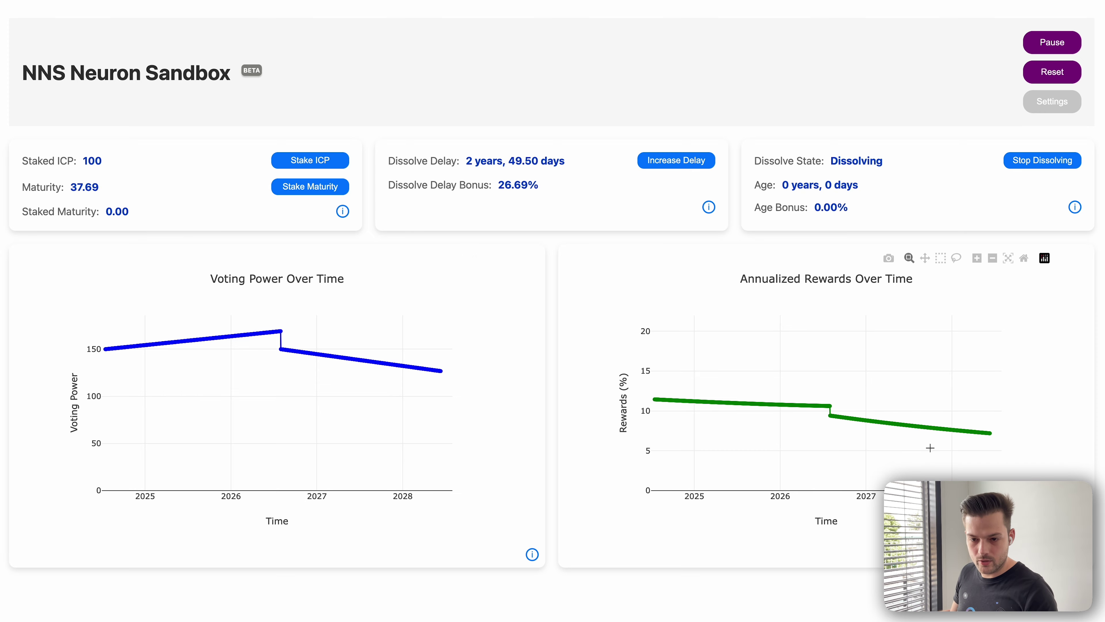
Pause the simulation at 2 years, 14.50 days delay and 38.38 maturity.
key("space")
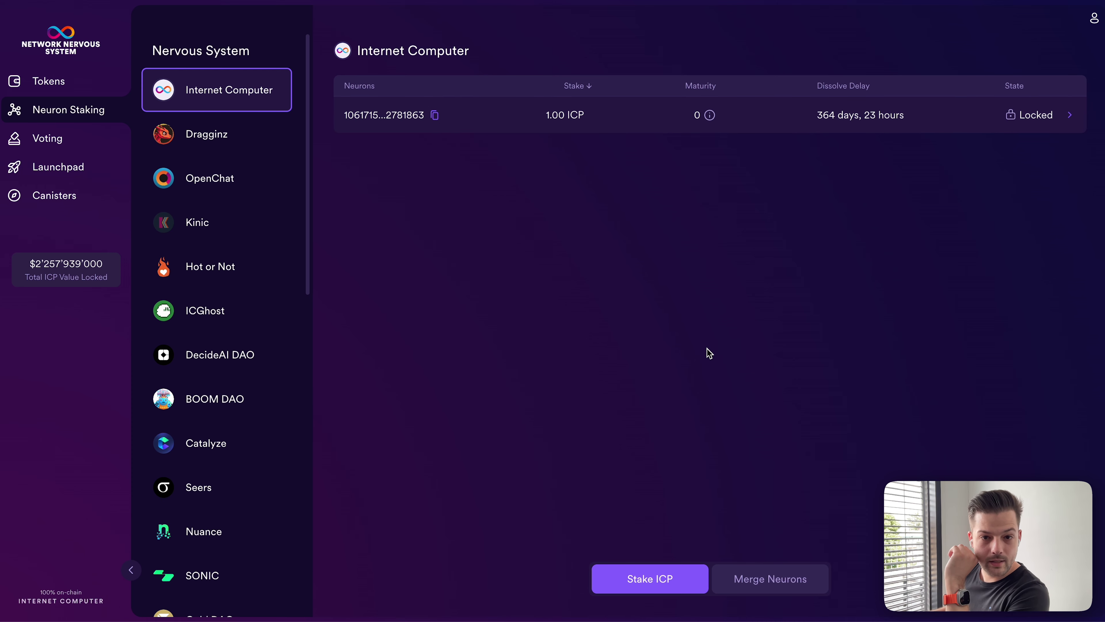
Open the 1.00 ICP Internet Computer neuron's detail page, showing voting power 1.12.
left_click(643, 121)
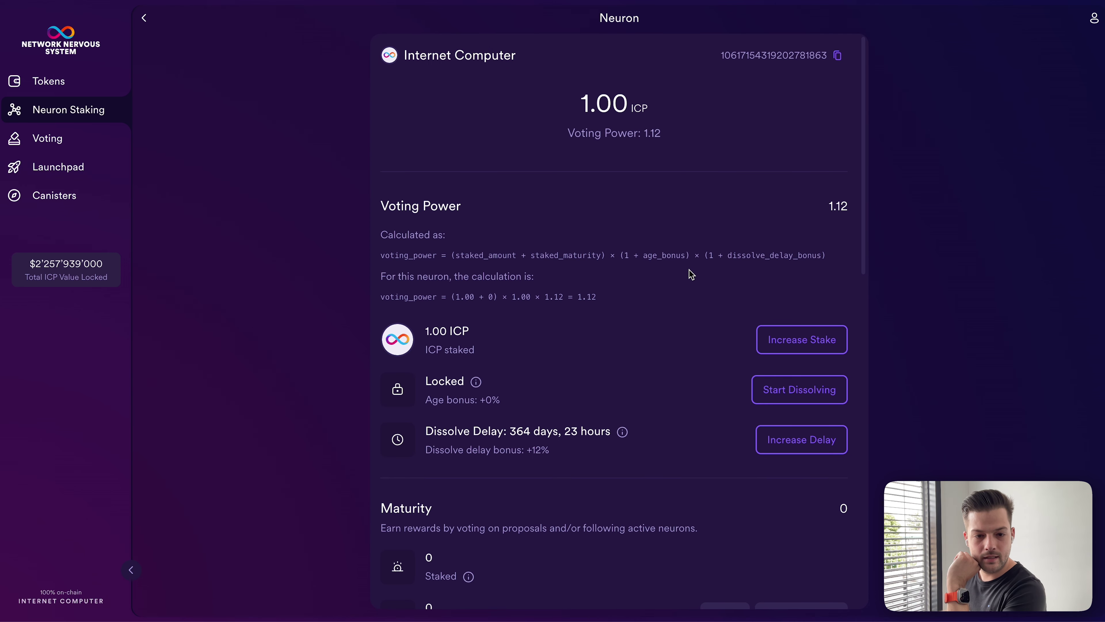